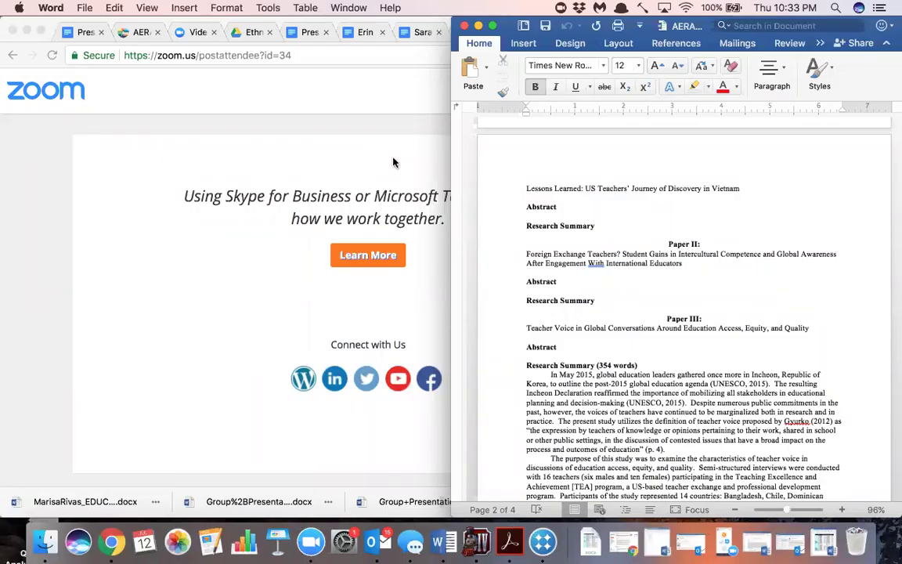
Step: Launch NVivo 12 from the Alfred launcher by searching 'nvi'
key("alt+space")
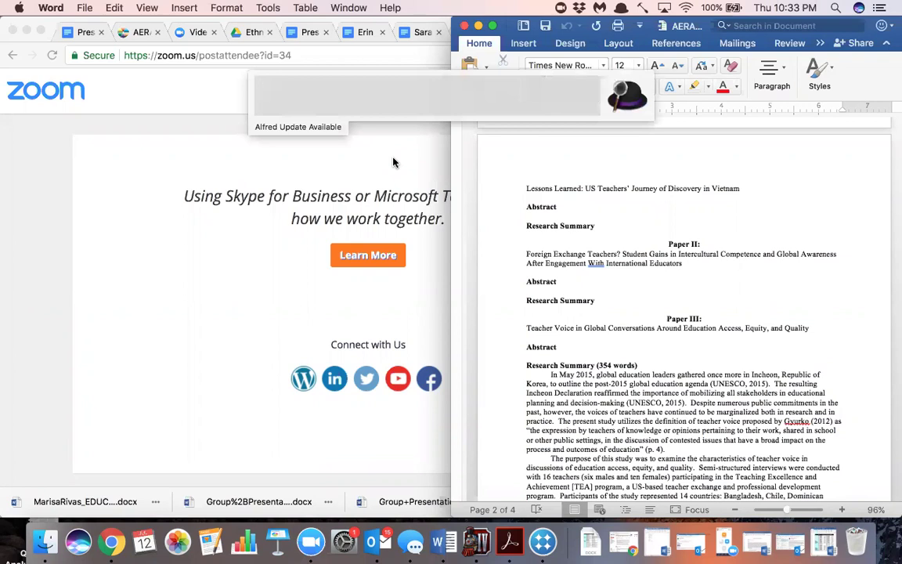
type("nivo")
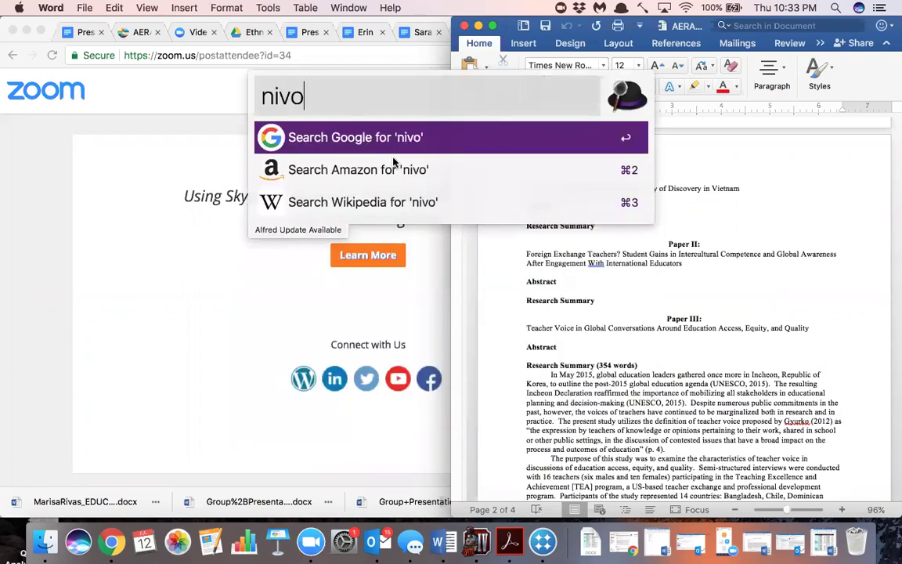
type("12")
key("BackSpace")
key("BackSpace")
key("BackSpace")
key("BackSpace")
key("BackSpace")
key("BackSpace")
left_click(303, 248)
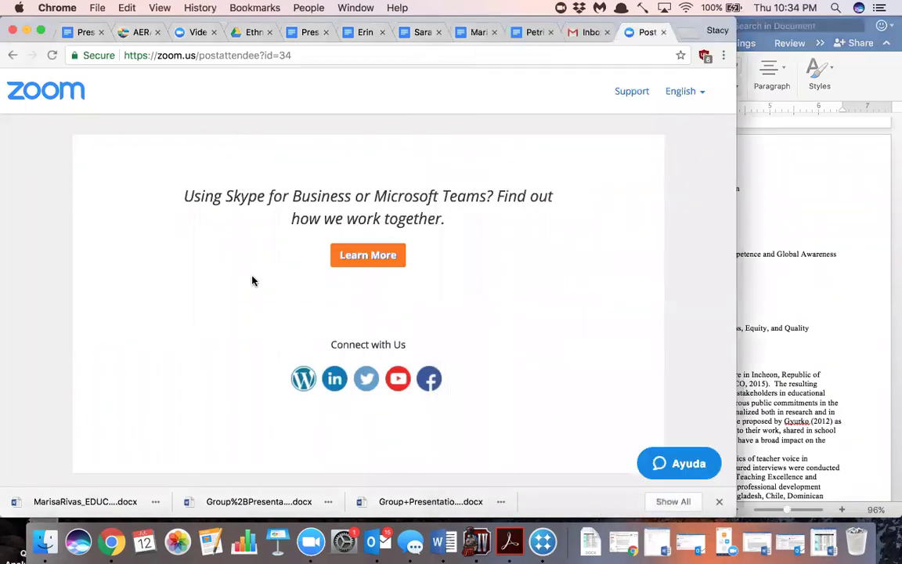
key("alt+space")
type("nvi")
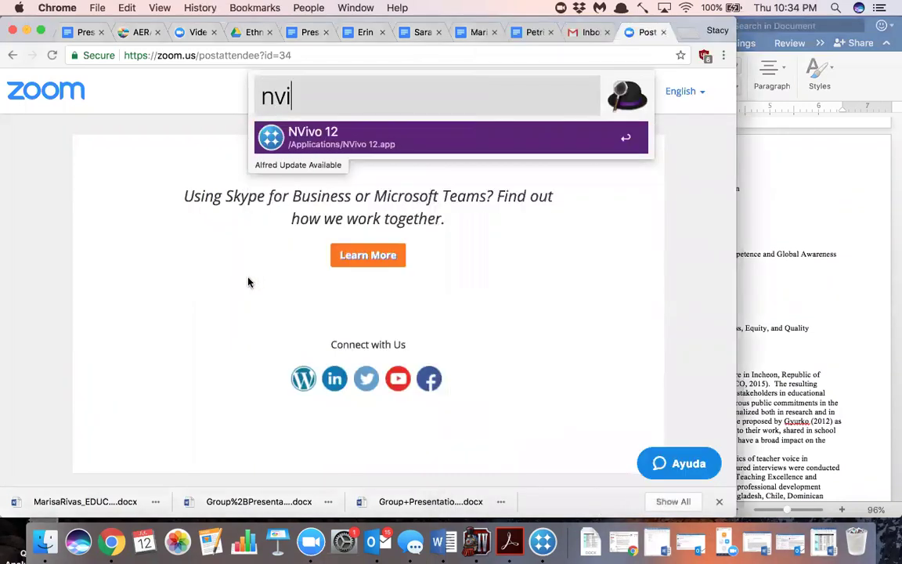
key("Return")
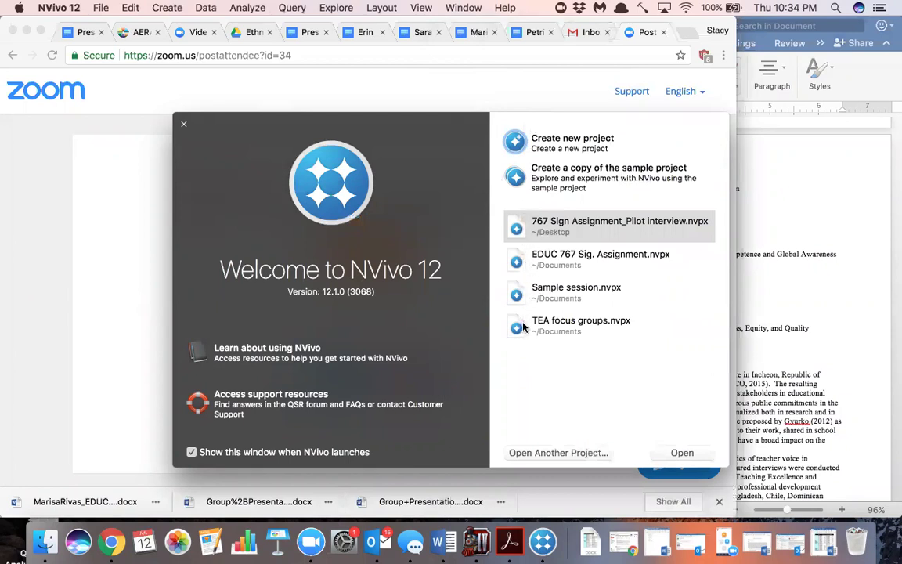
Step: Create a new NVivo project saved as 'Pilot interview'
left_click(516, 144)
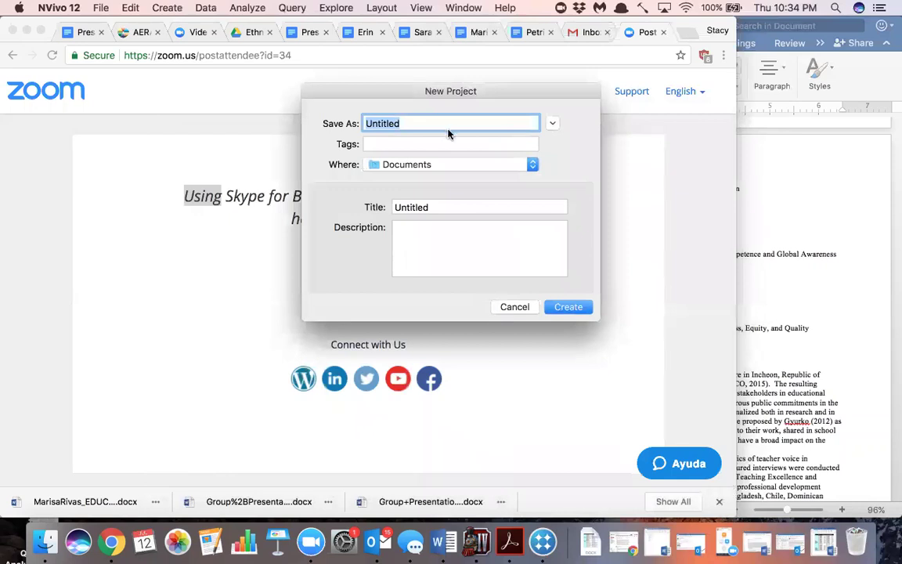
type("Pilot interview")
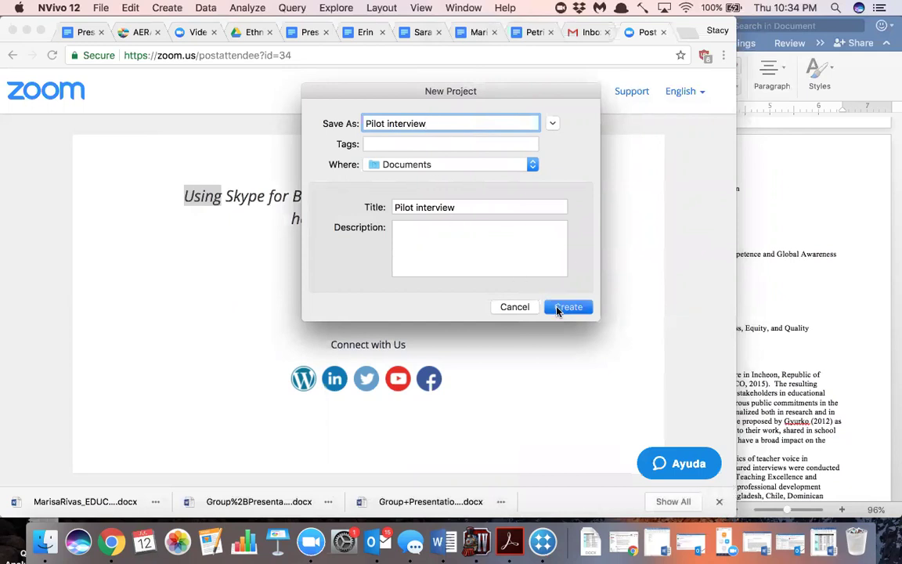
left_click(558, 310)
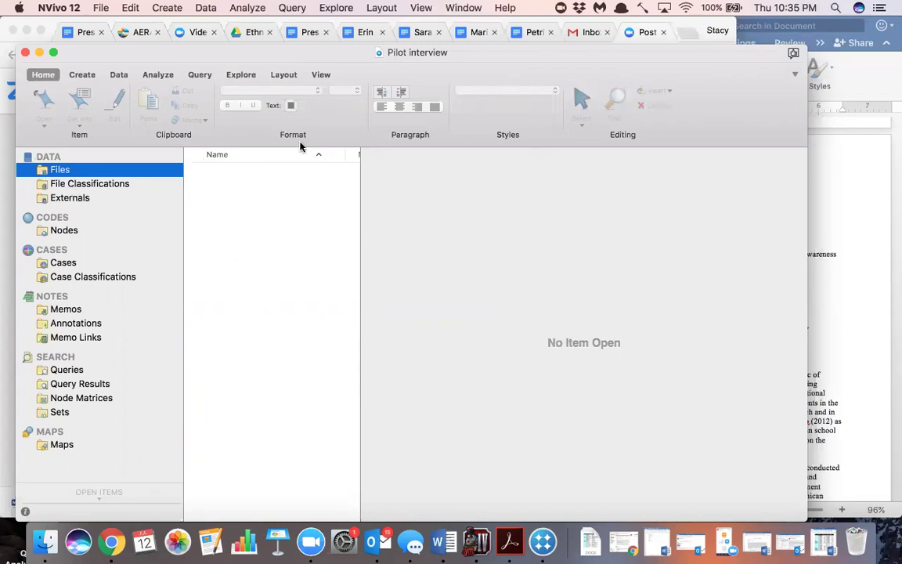
Step: Import the HS_transcript document as project data, locating it by searching 'hs'
left_click(118, 75)
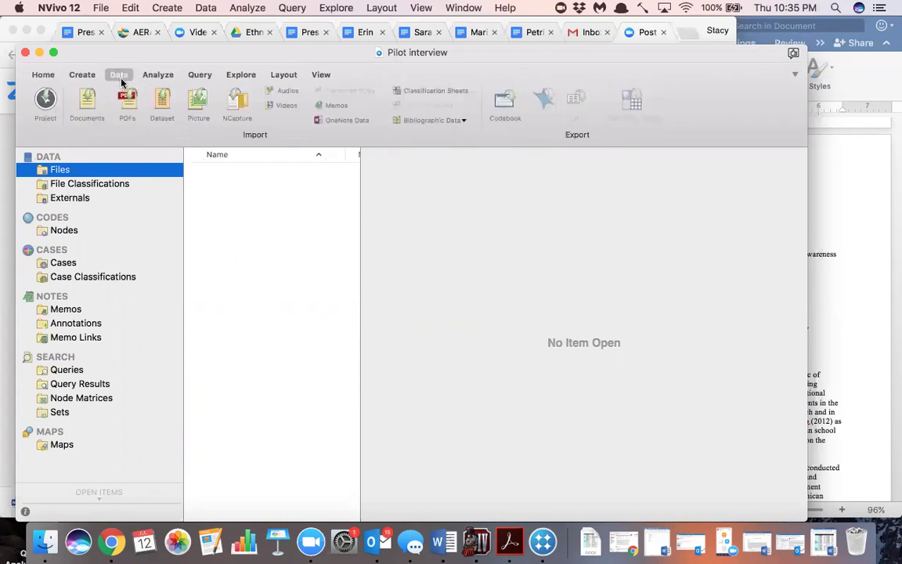
left_click(86, 102)
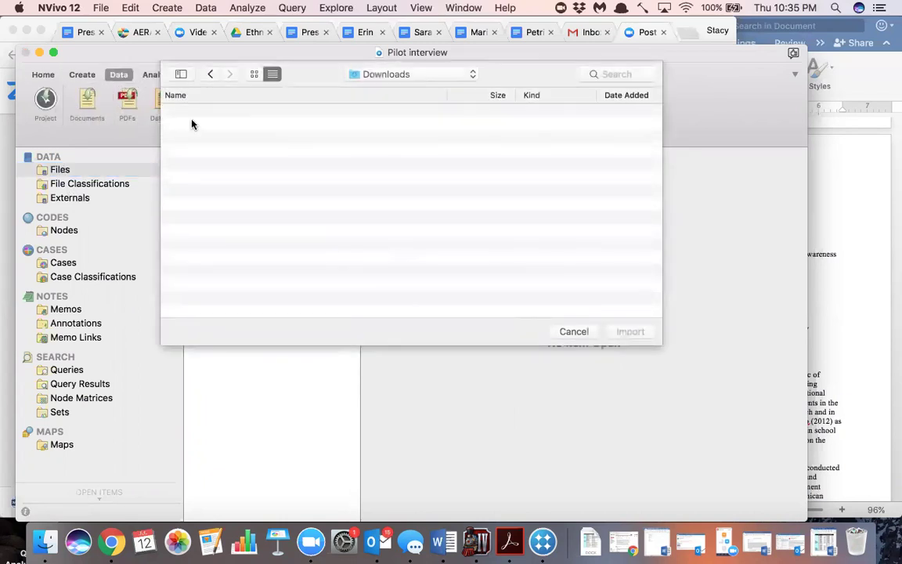
left_click(600, 75)
type("hs")
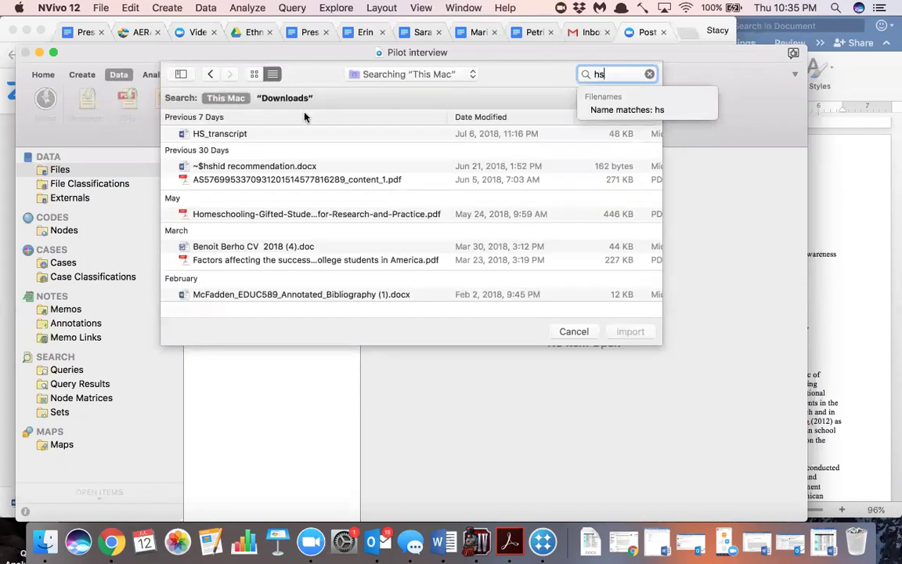
left_click(183, 135)
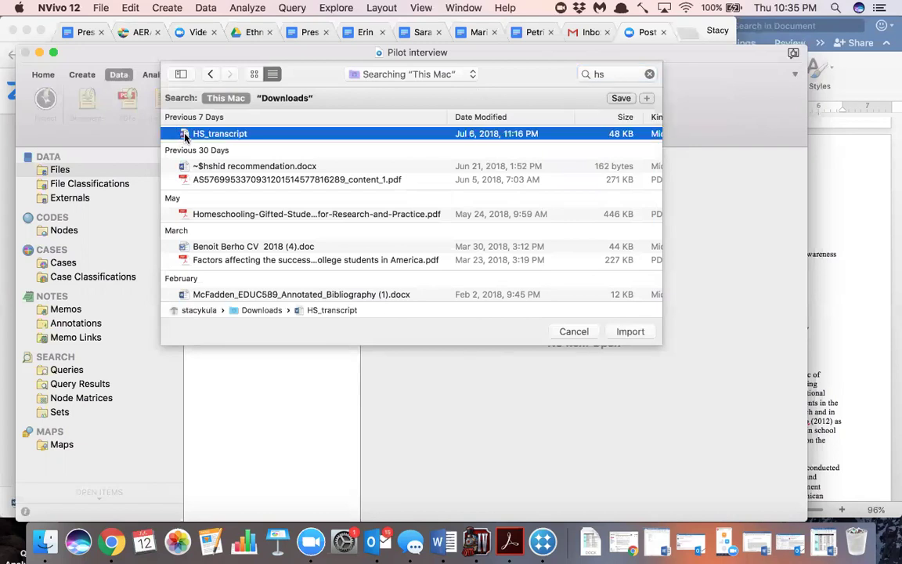
double_click(185, 135)
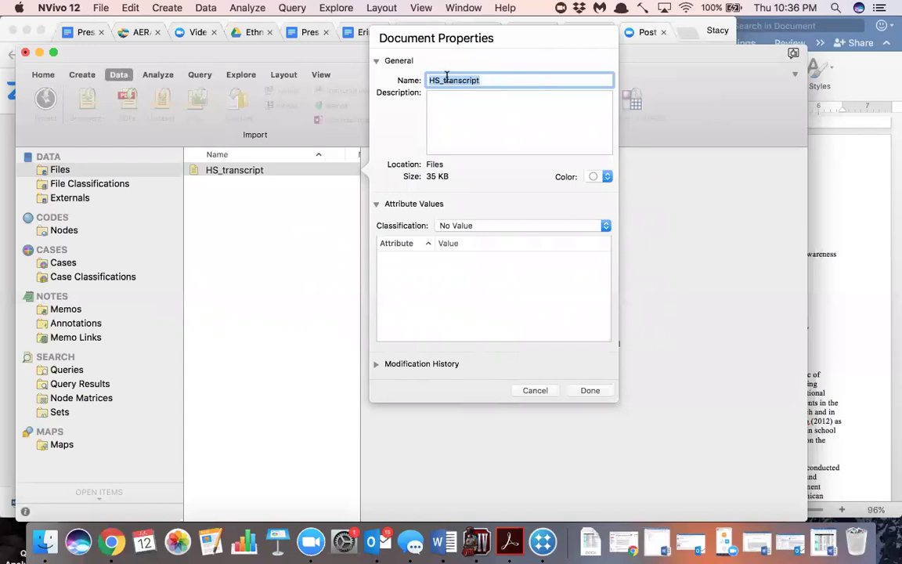
Step: Accept HS_transcript's properties and scroll to the Facilitator and Speaker dialogue
left_click(583, 396)
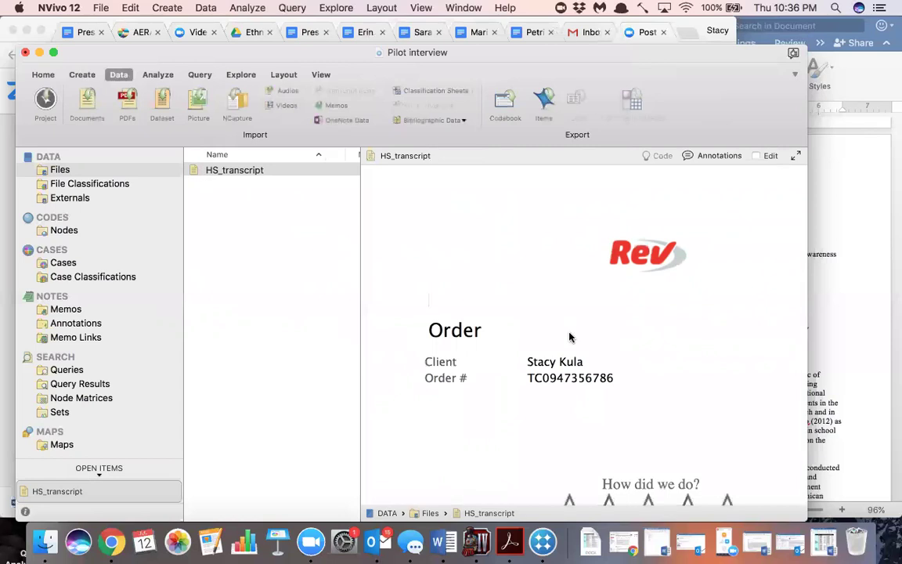
scroll(583, 370, "down", 10)
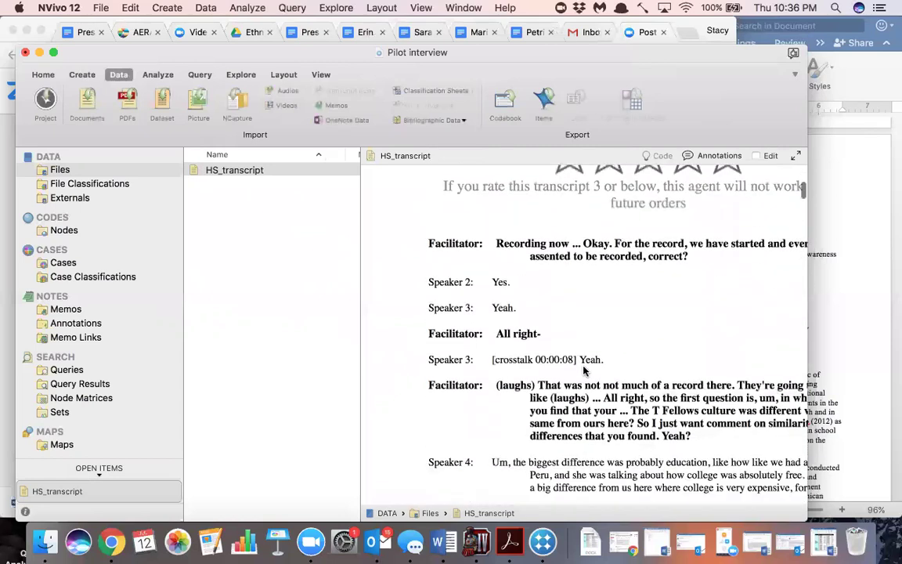
scroll(583, 369, "down", 3)
scroll(583, 368, "right", 3)
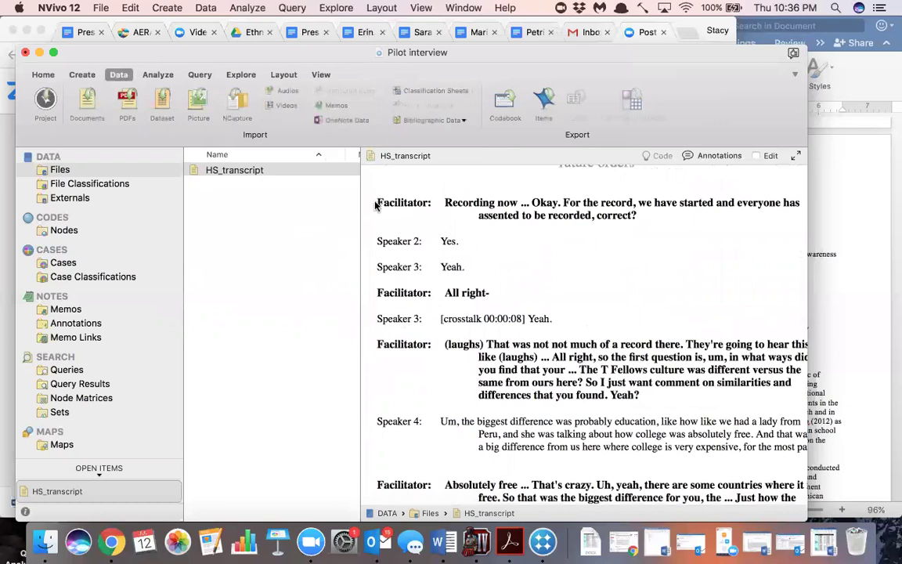
left_click_drag(377, 202, 431, 204)
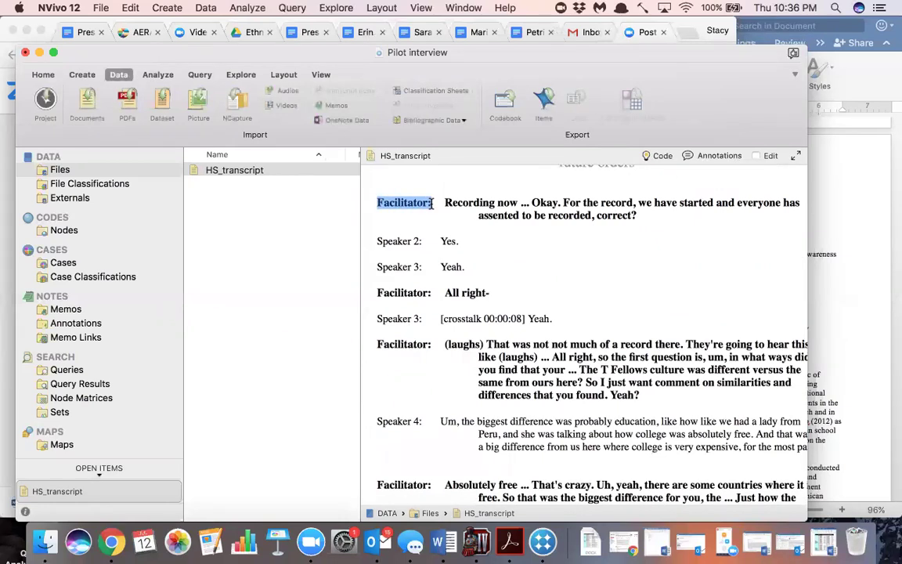
left_click(462, 203)
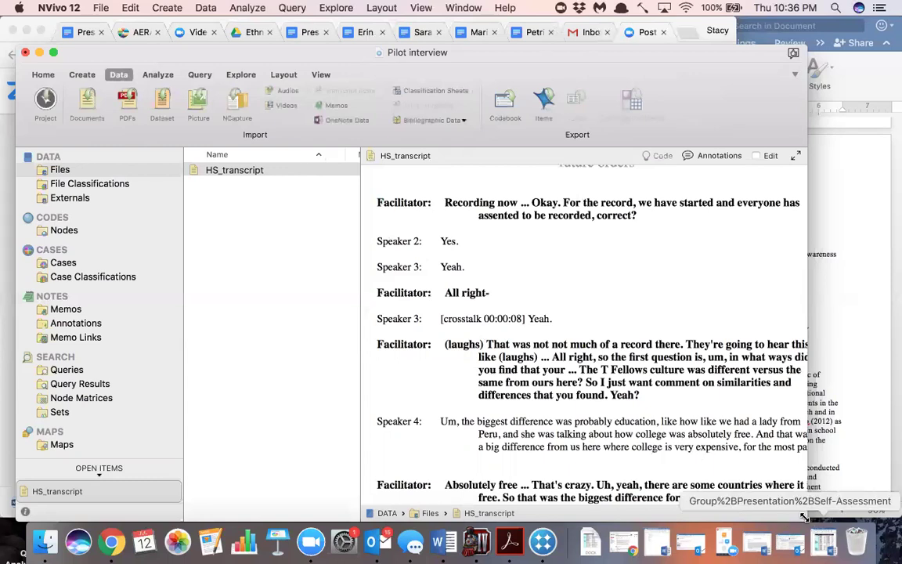
Step: Widen the project window and show the empty Nodes list beside the transcript
left_click_drag(805, 517, 872, 517)
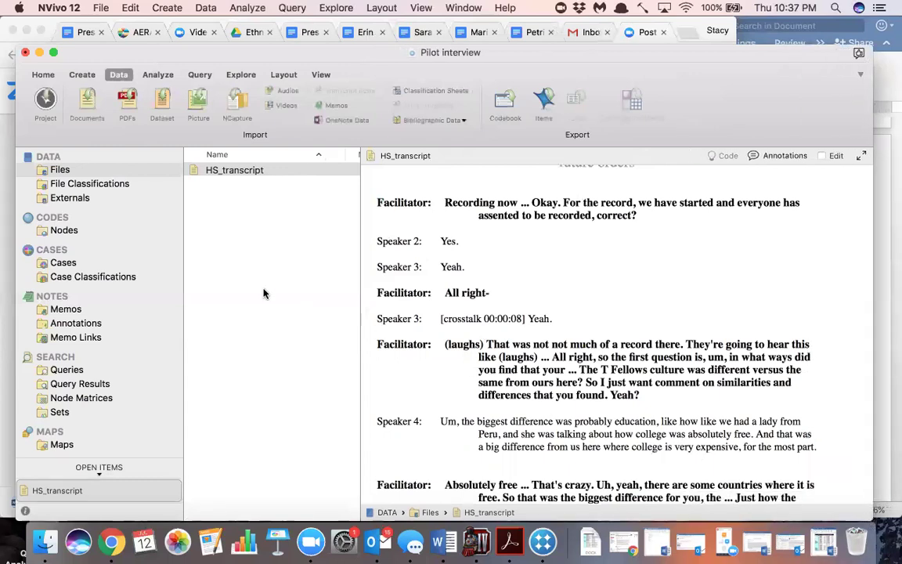
left_click(51, 222)
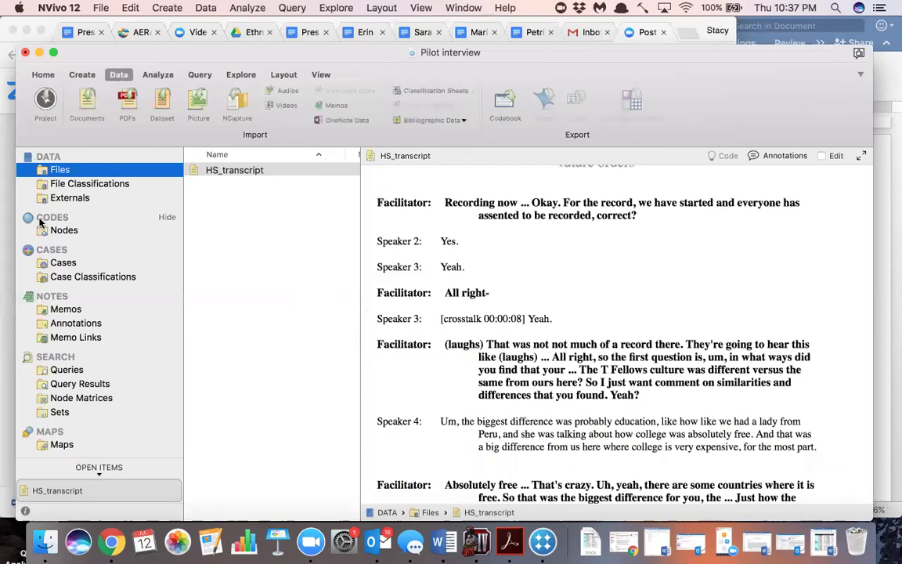
left_click(413, 242)
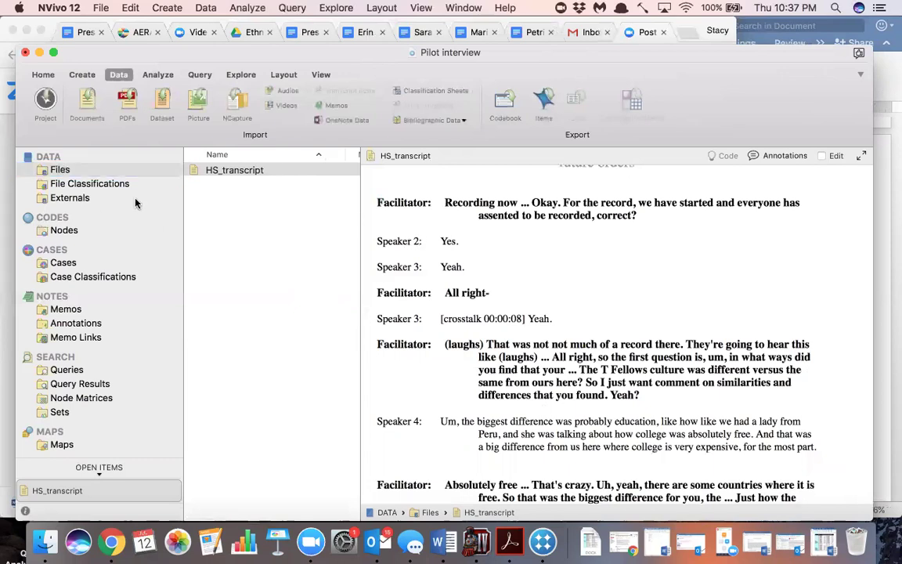
left_click(96, 182)
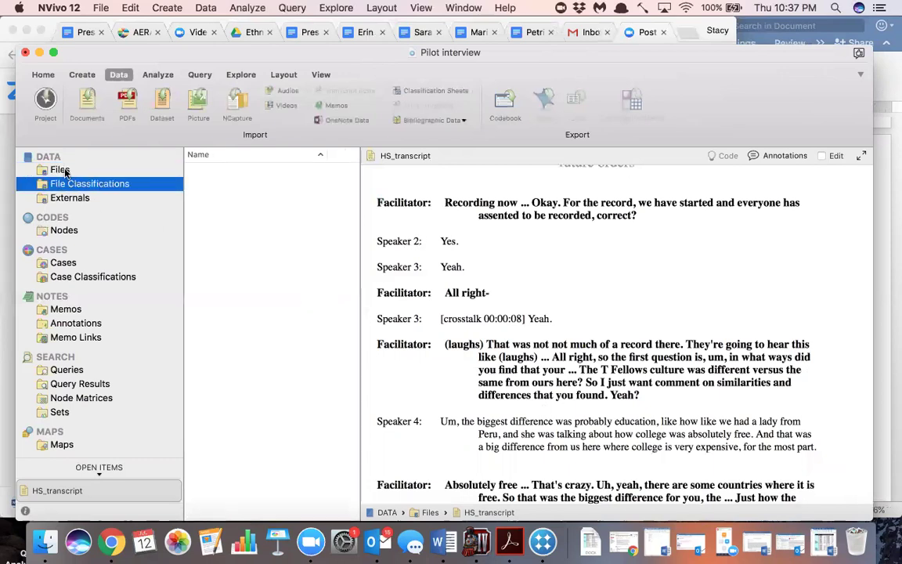
left_click(47, 227)
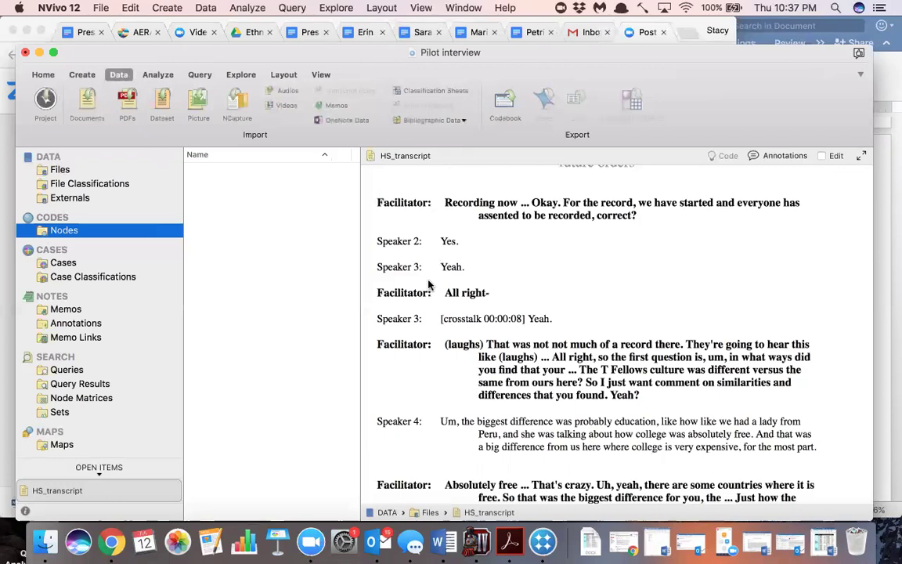
Step: Create a top-level node named 'openness to new cultures'
right_click(215, 216)
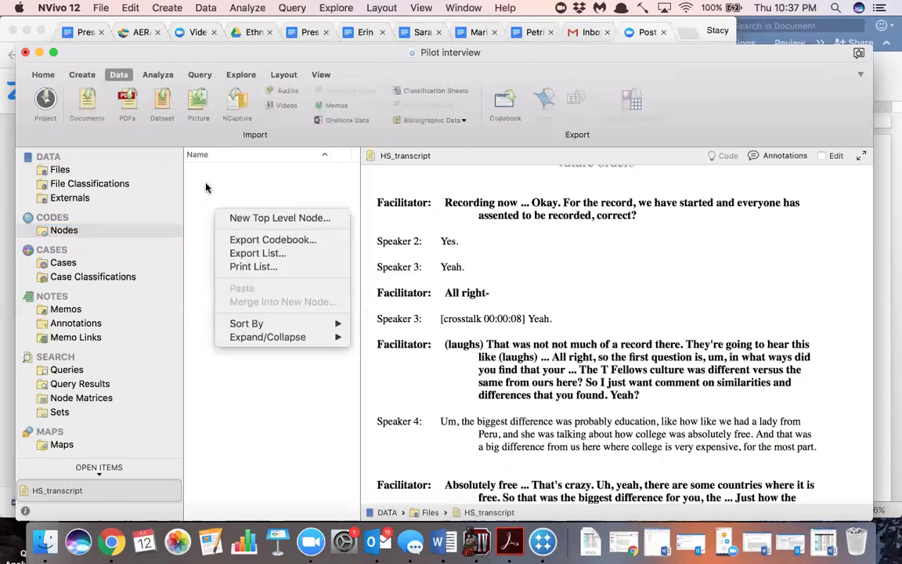
left_click(207, 186)
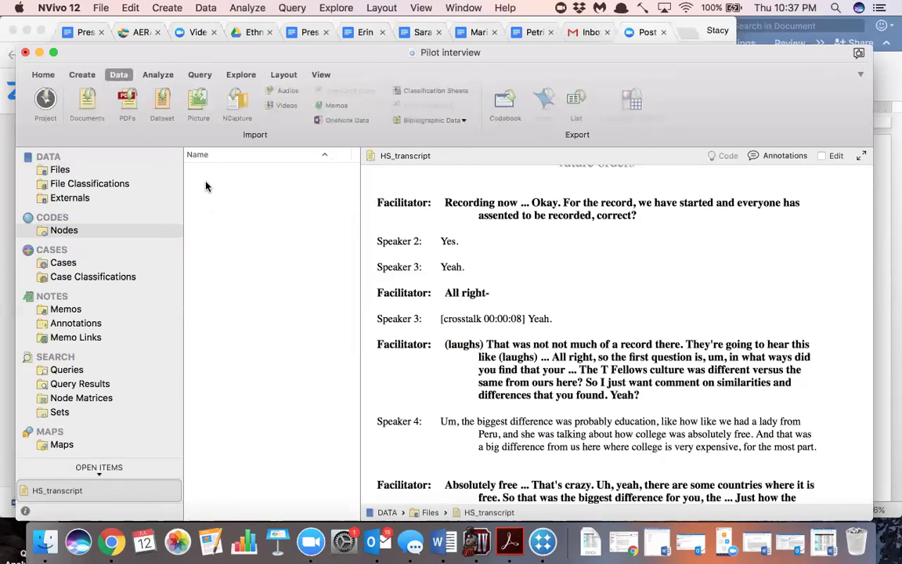
right_click(207, 187)
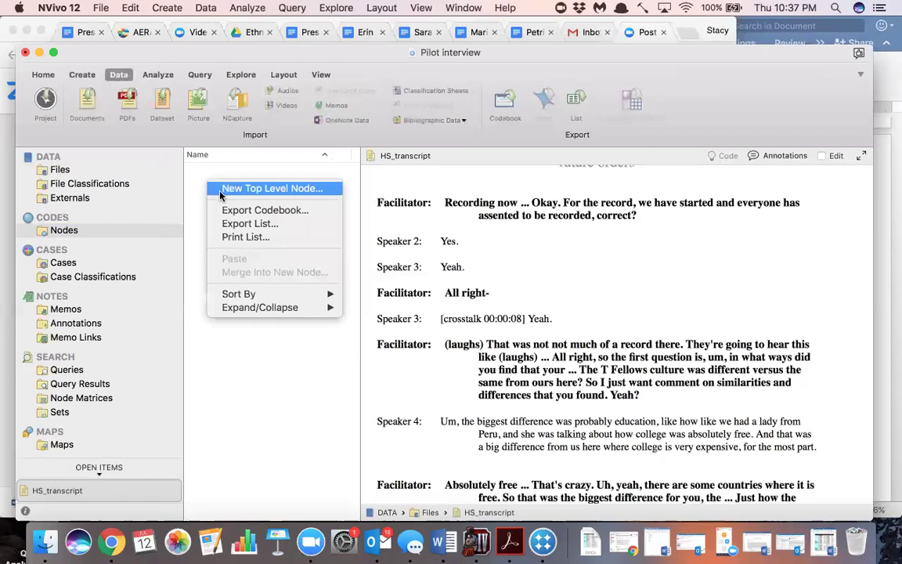
left_click(279, 190)
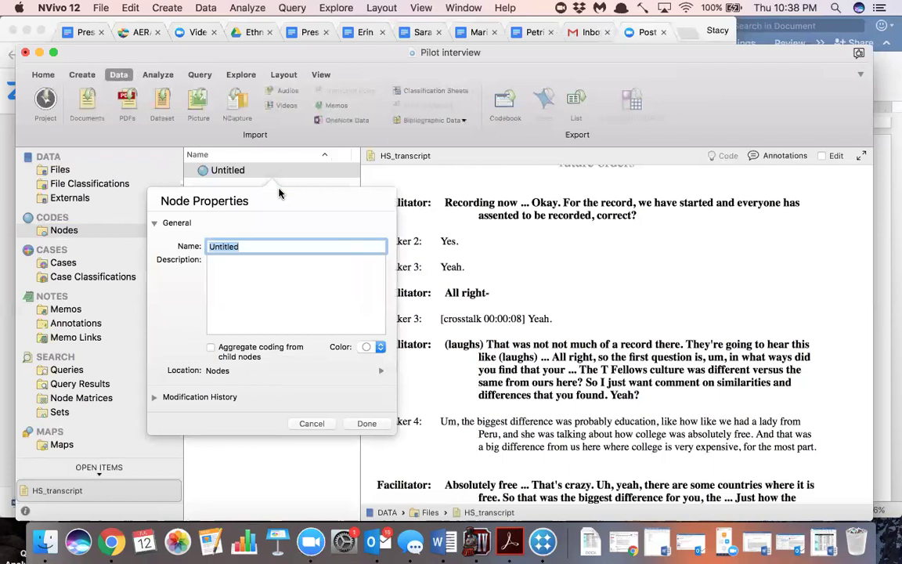
type("op")
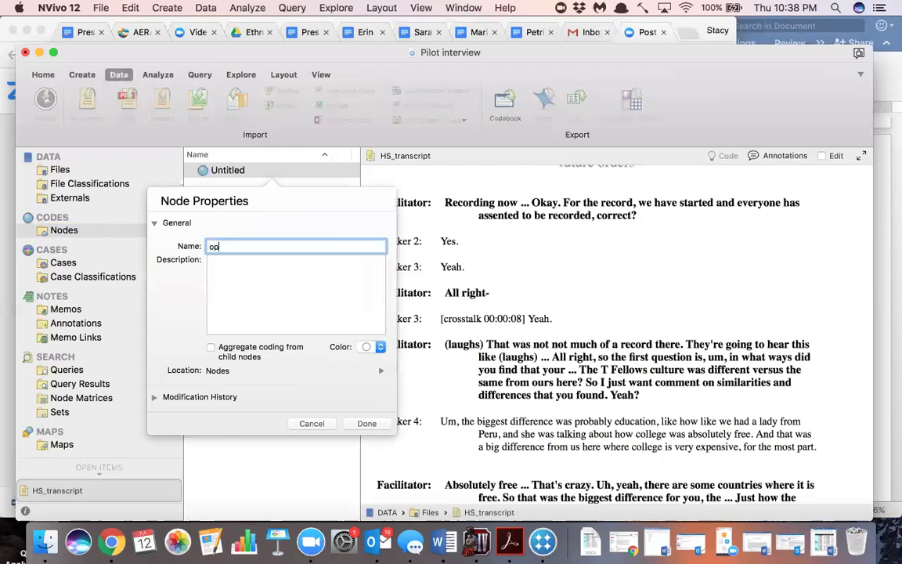
type("enness to new cultures")
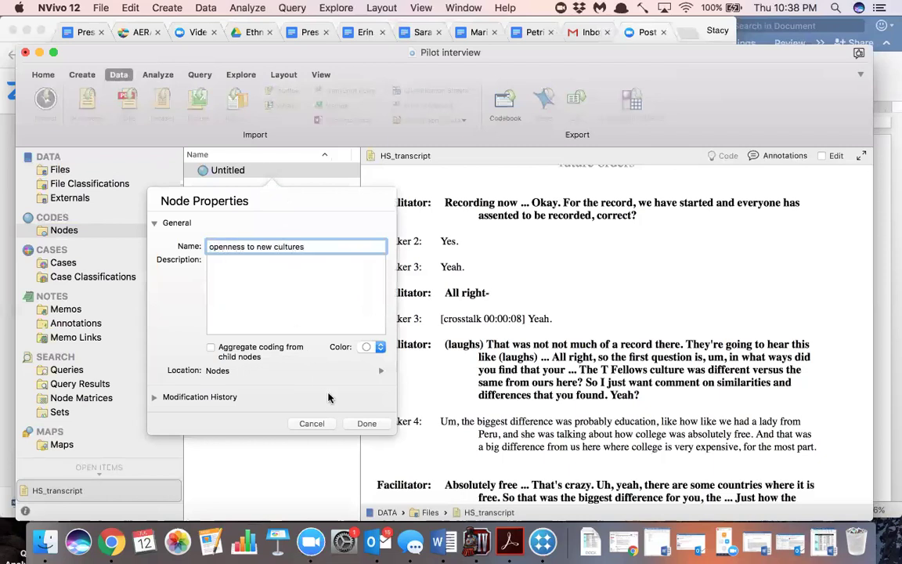
left_click(354, 424)
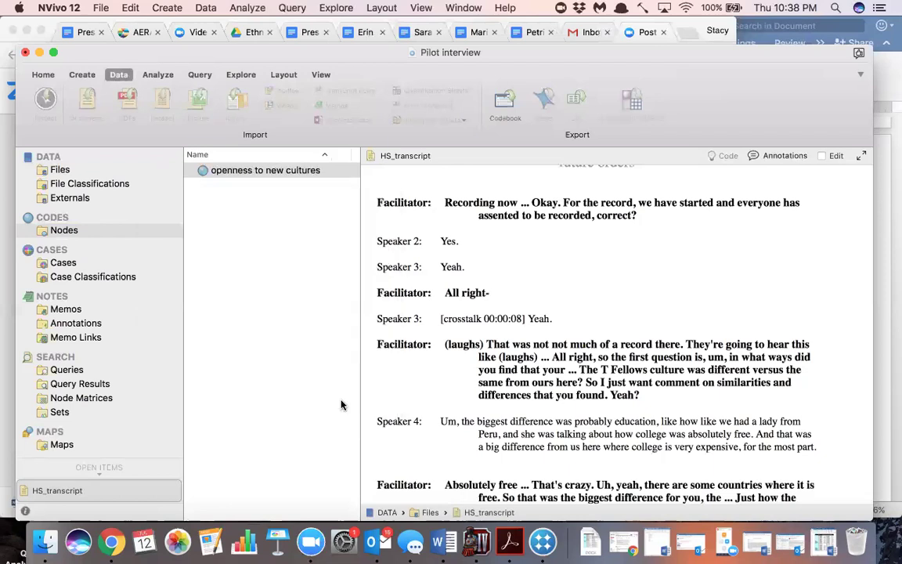
Step: Add a second top-level node named 'awareness of other cultures'
right_click(223, 246)
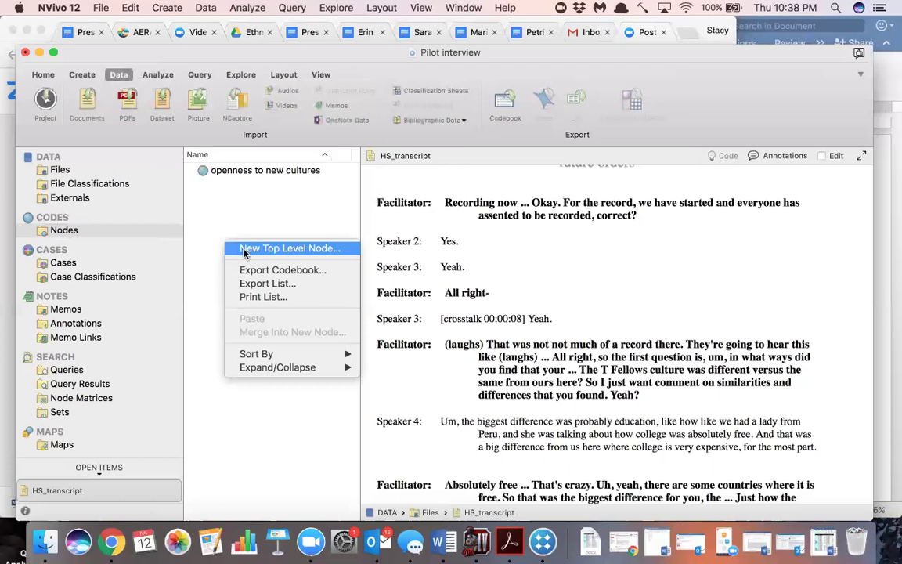
left_click(246, 249)
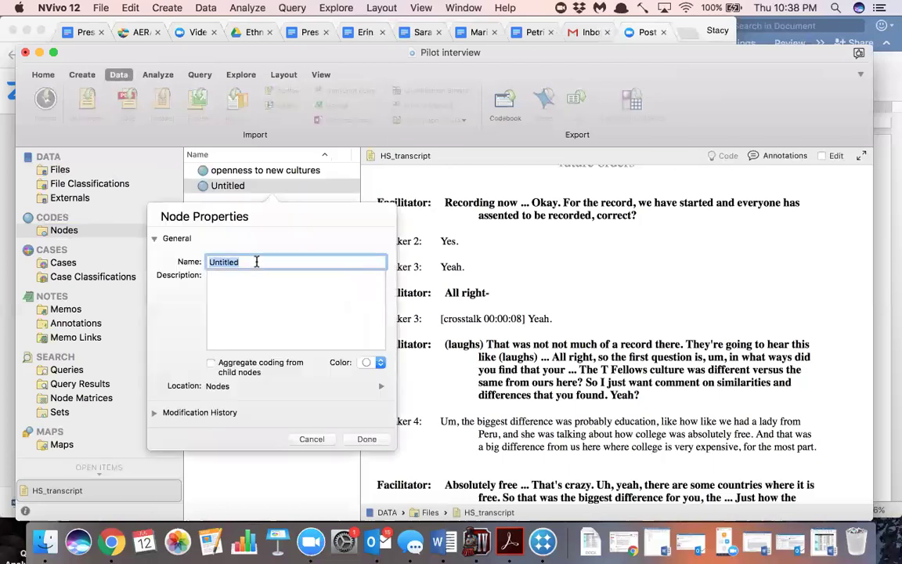
type("awareness of other cultures")
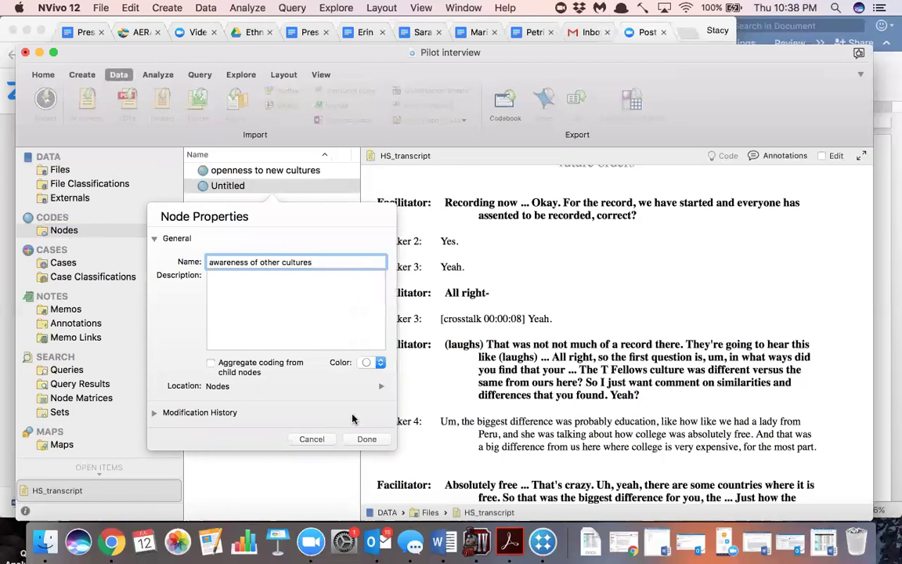
left_click(368, 439)
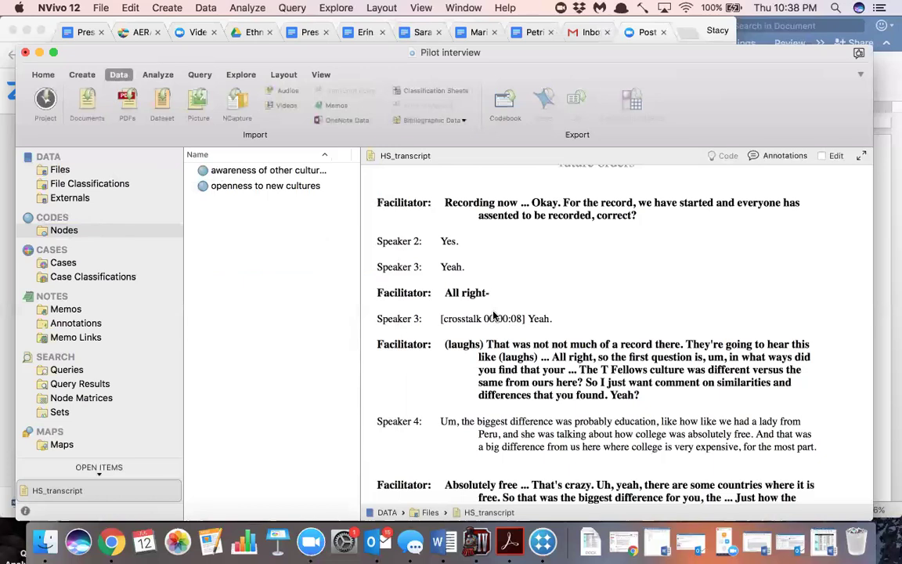
Step: Code Speaker 4's free-college paragraph at a new node named 'Education'
scroll(501, 360, "down", 5)
scroll(502, 360, "down", 2)
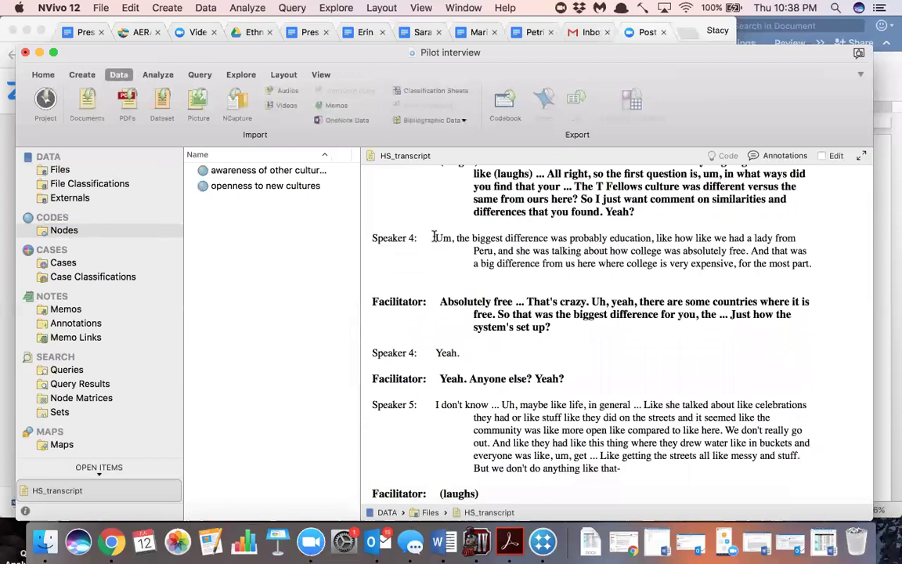
left_click_drag(436, 238, 798, 262)
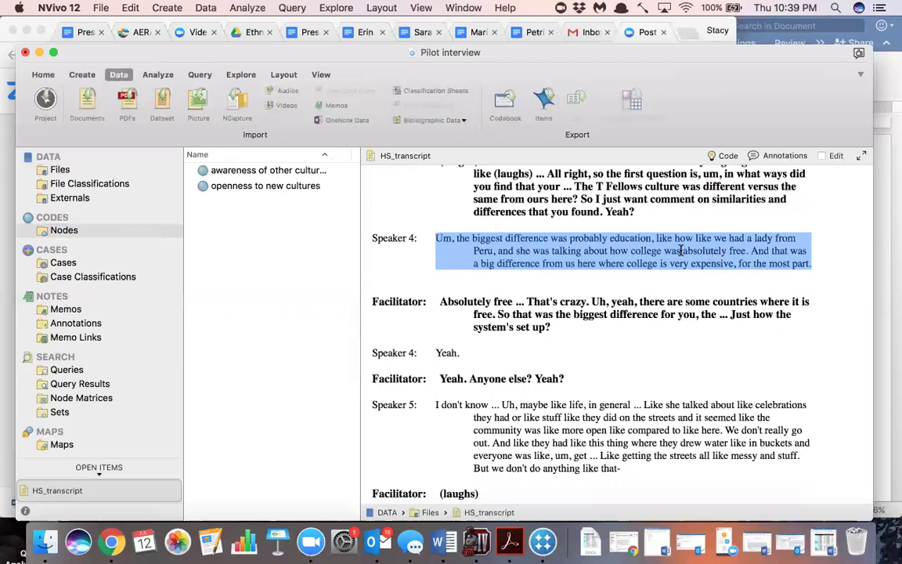
right_click(680, 250)
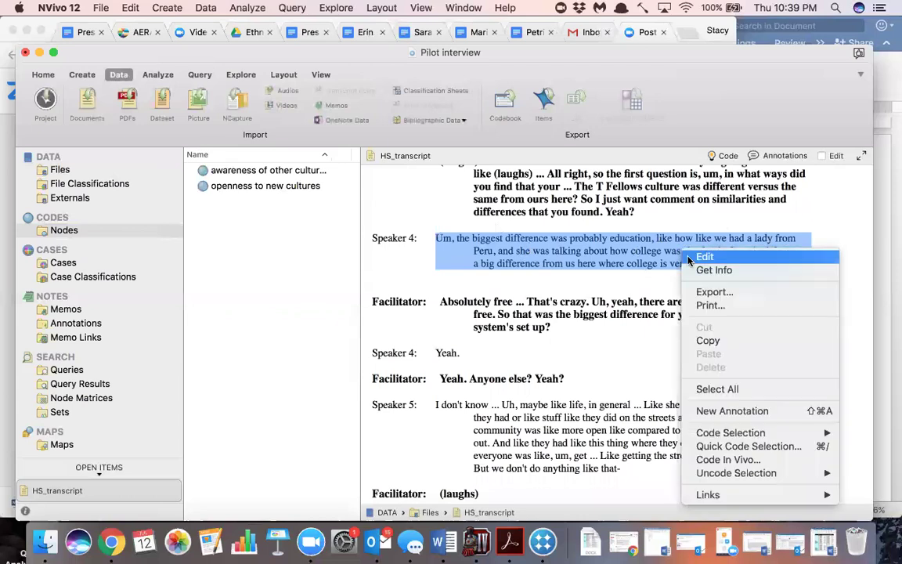
mouse_move(724, 435)
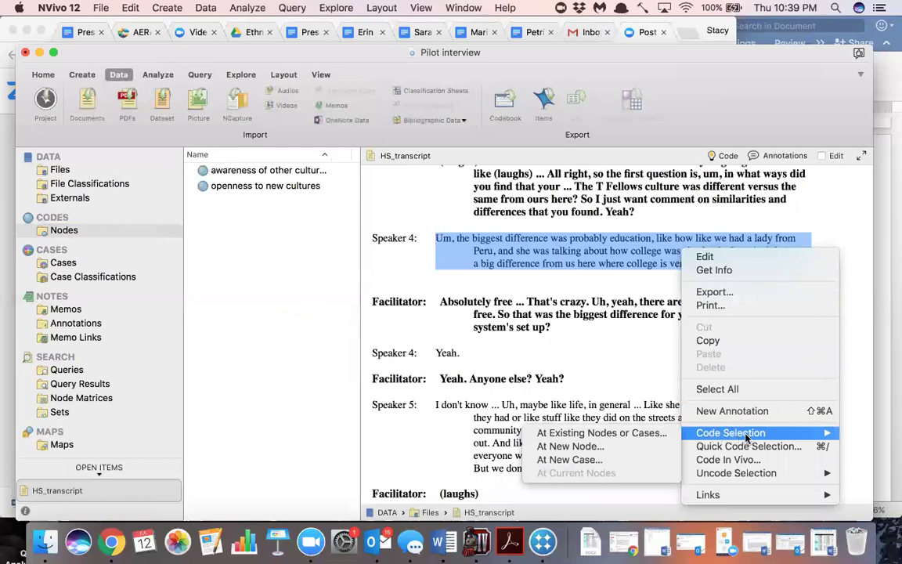
left_click(618, 446)
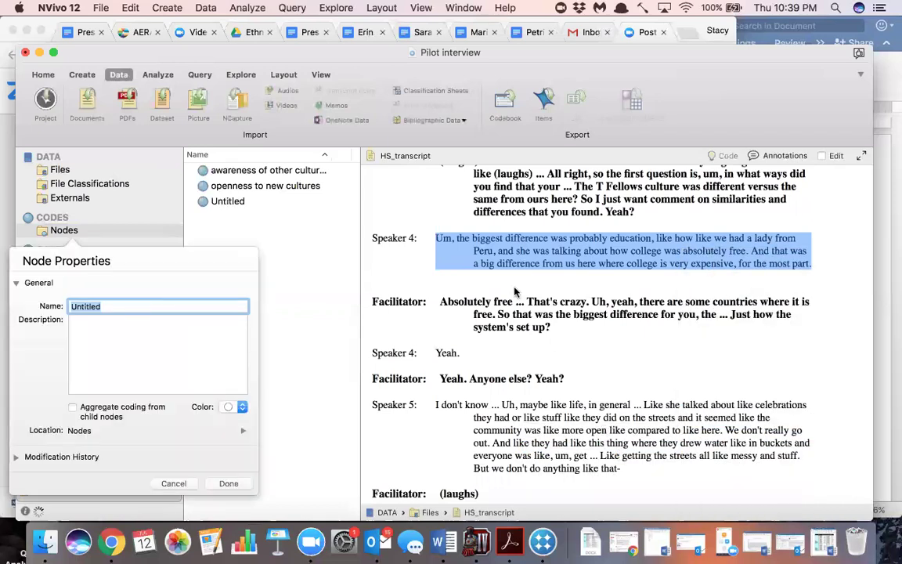
type("Education")
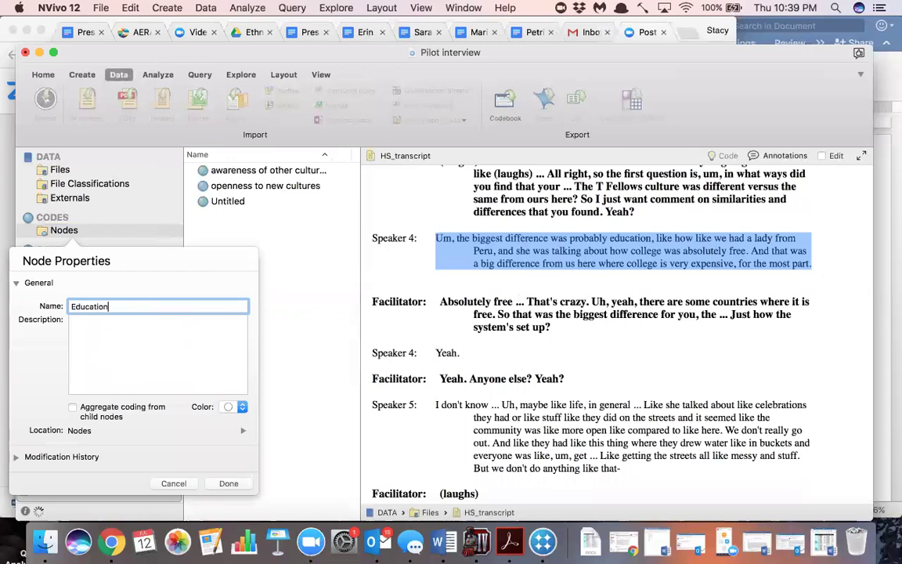
left_click(233, 483)
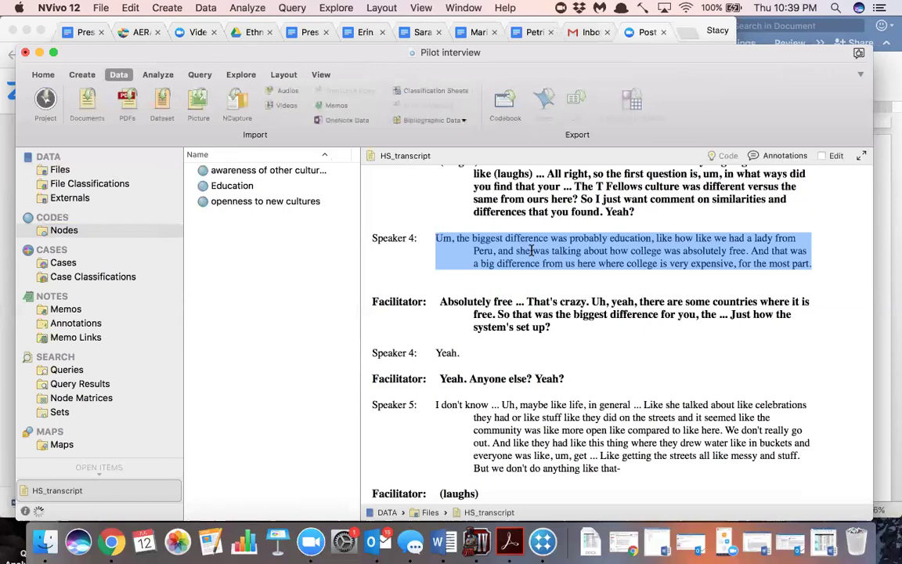
Step: Code the same Speaker 4 paragraph at another new node, 'Differences'
right_click(675, 251)
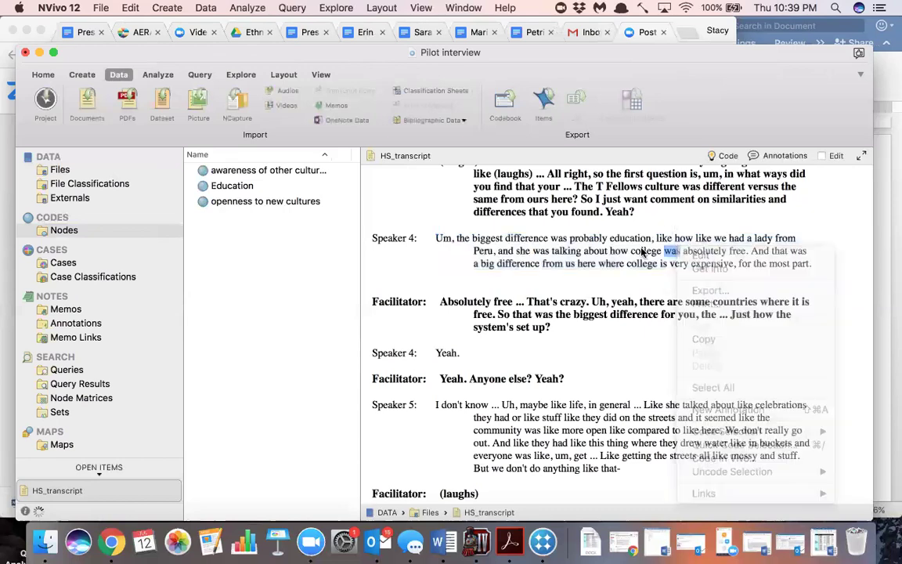
left_click(647, 249)
left_click_drag(434, 239, 775, 256)
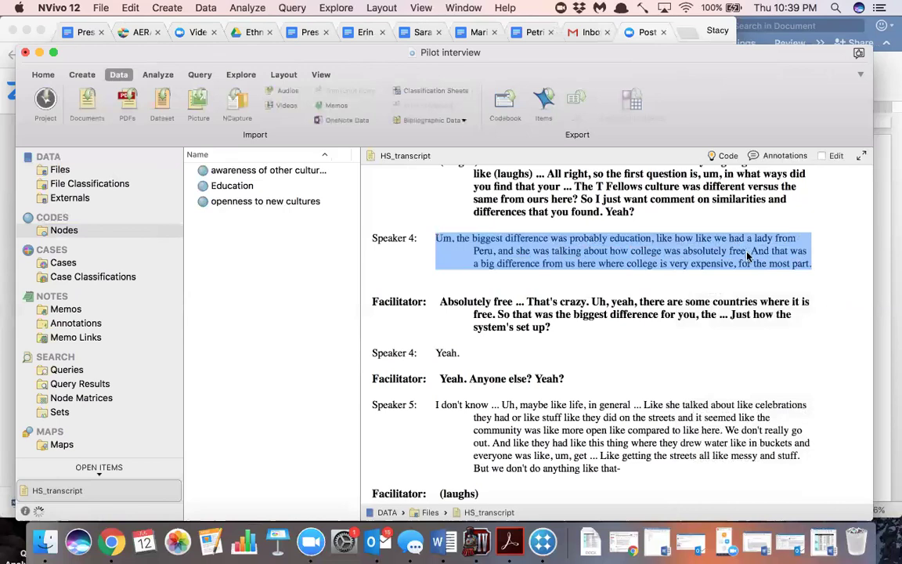
right_click(747, 256)
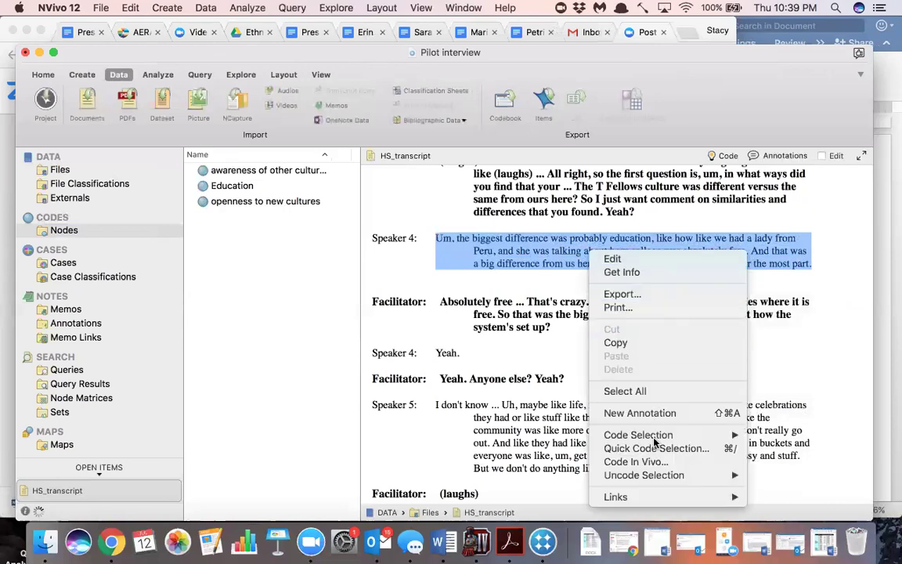
mouse_move(656, 443)
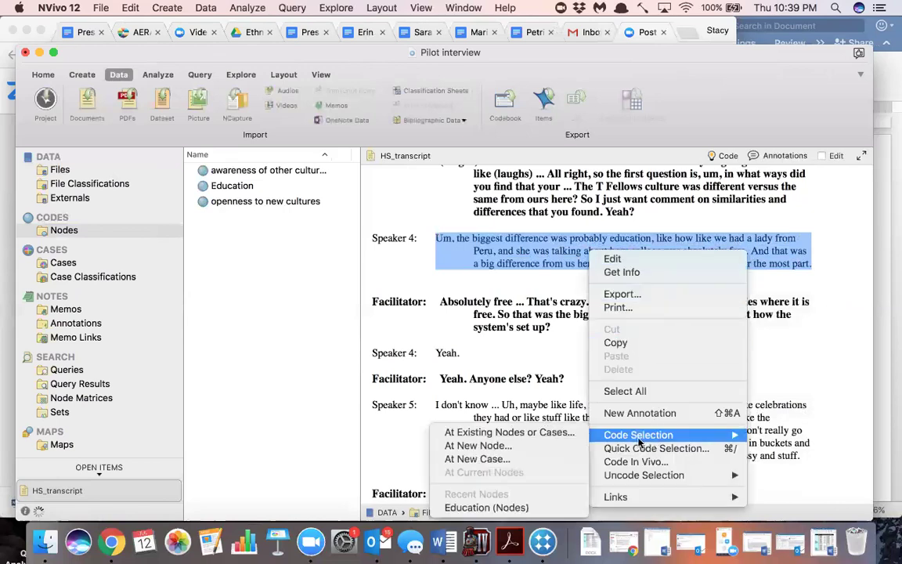
left_click(544, 449)
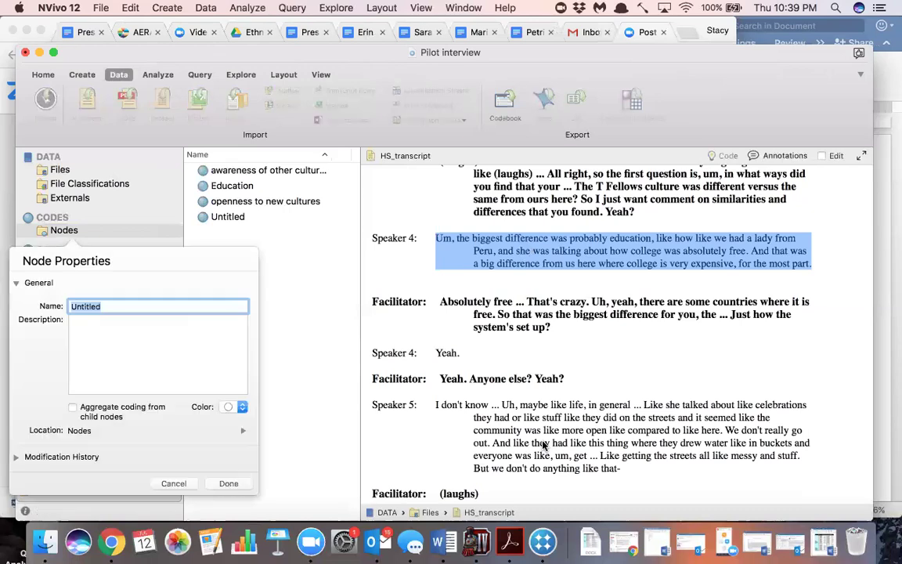
type("Differences")
left_click(227, 483)
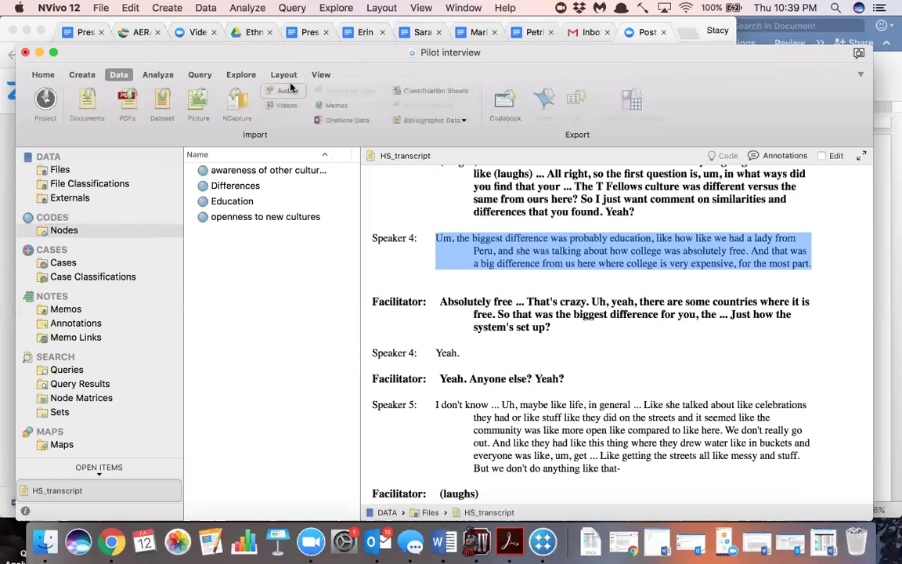
Step: Turn on coding stripes for all nodes beside the transcript
left_click(321, 75)
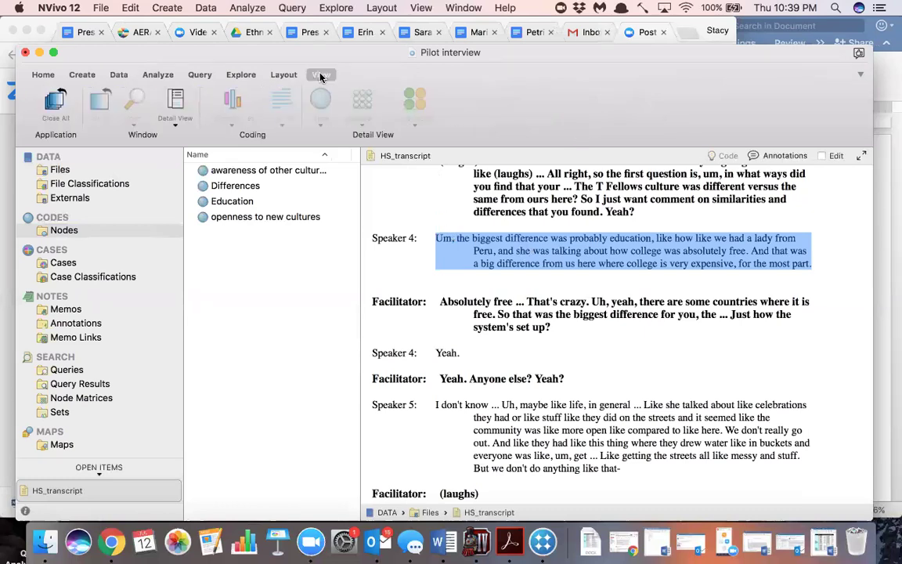
left_click(460, 242)
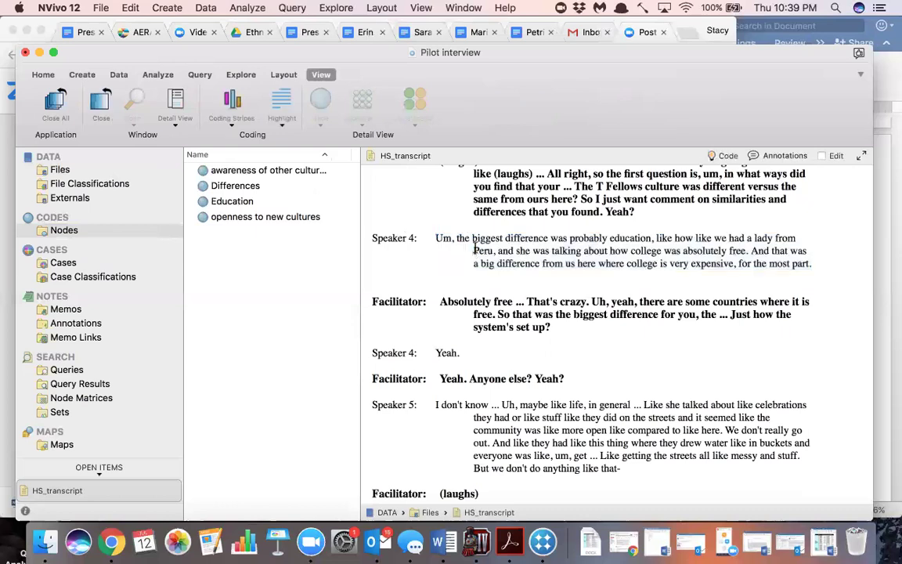
left_click(230, 126)
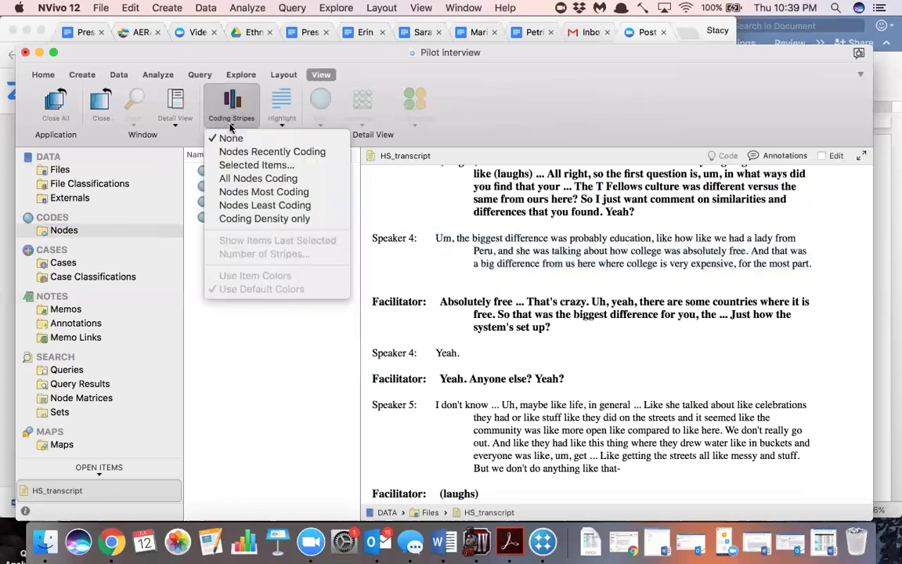
left_click(262, 180)
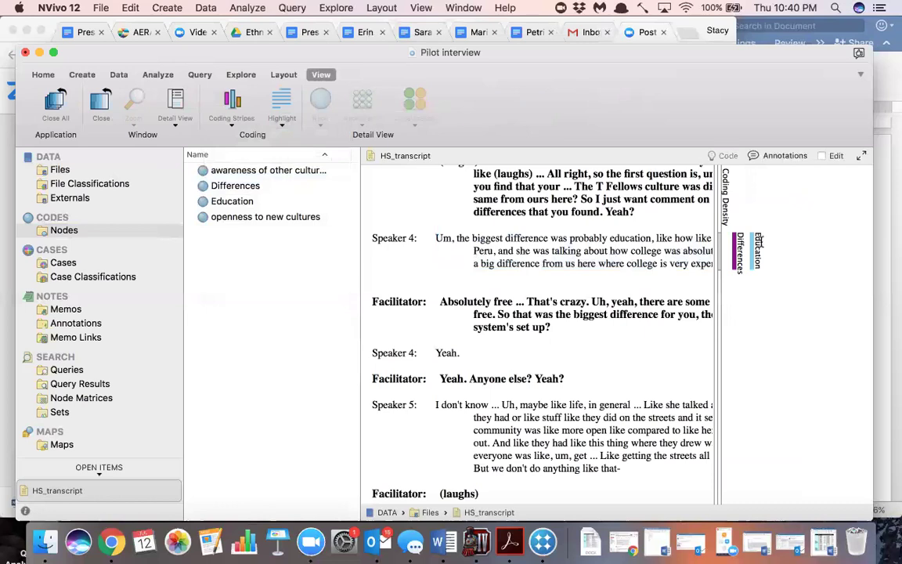
mouse_move(753, 244)
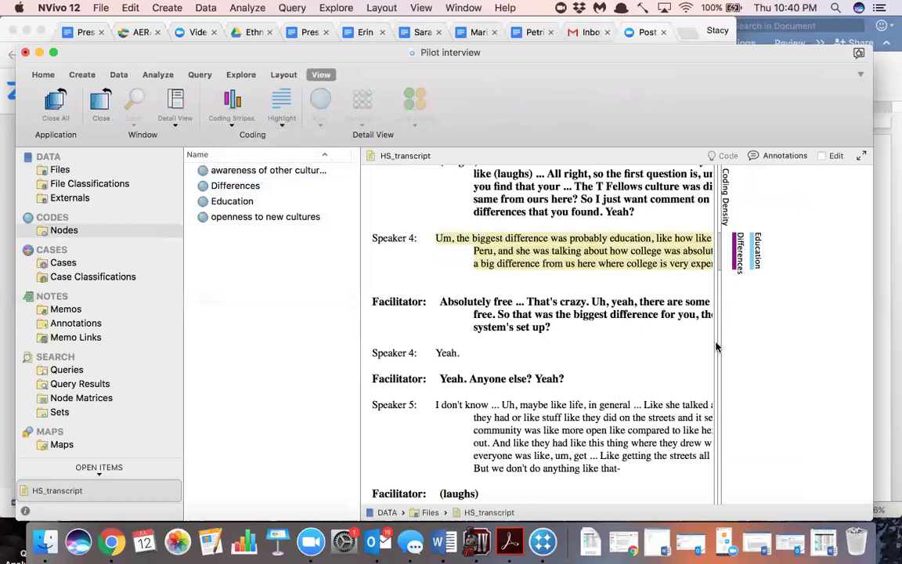
Step: Widen the transcript pane against the stripes and node list, then scroll further down
left_click_drag(713, 343, 794, 343)
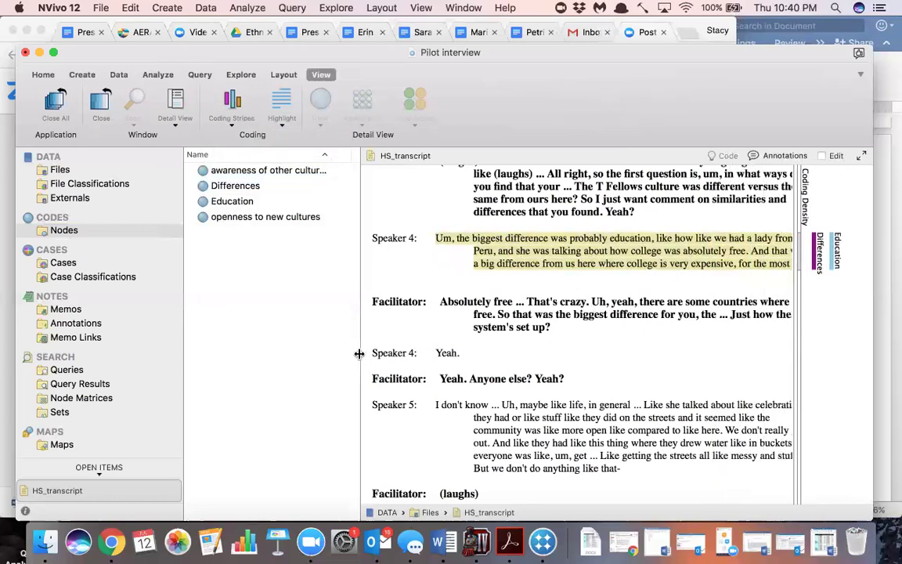
left_click_drag(359, 353, 300, 351)
scroll(483, 394, "down", 1)
scroll(483, 394, "down", 4)
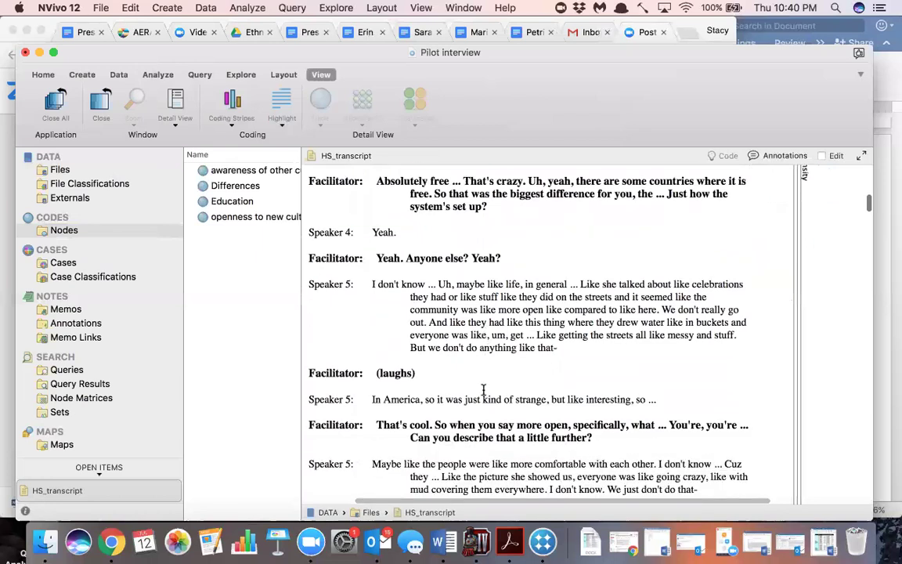
scroll(483, 389, "down", 2)
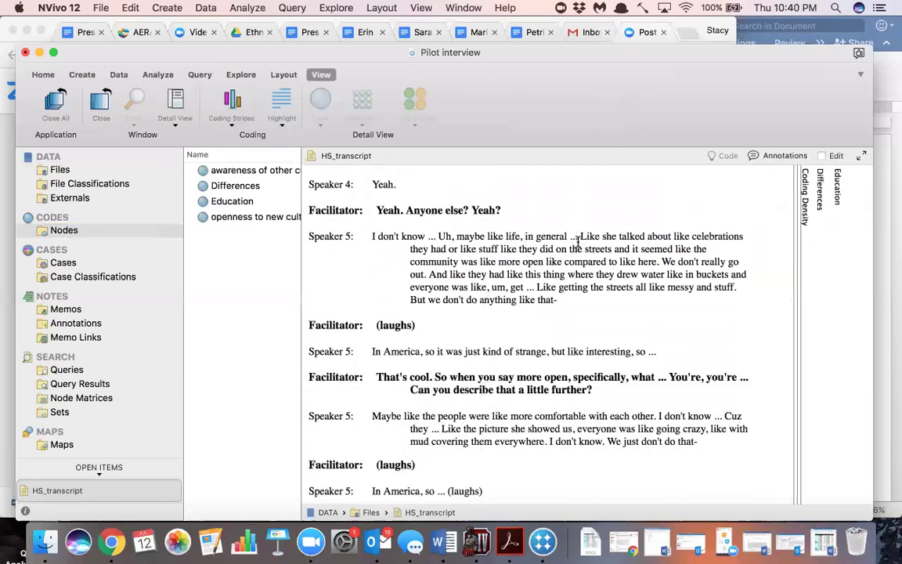
Step: Code Speaker 5's street-celebrations passage at a new node named 'celebrations'
left_click_drag(578, 238, 662, 260)
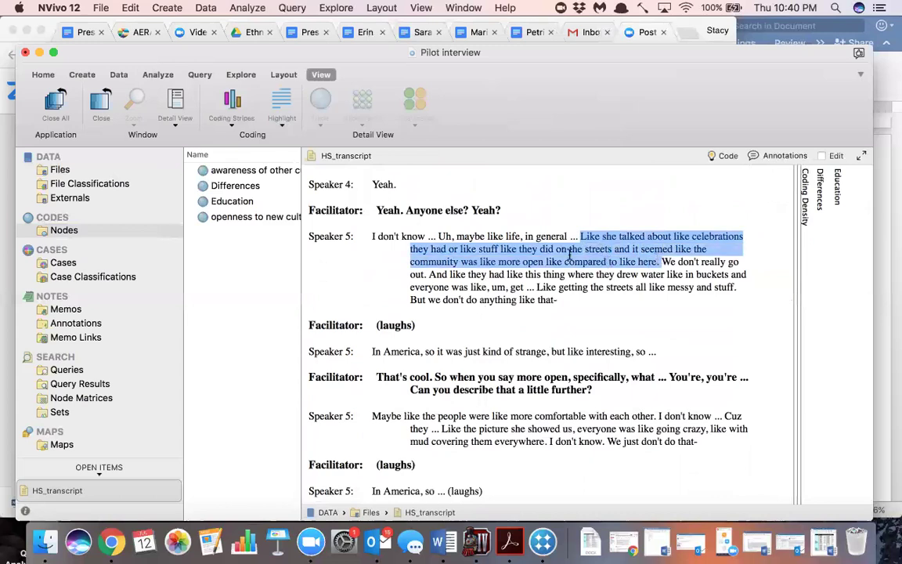
left_click_drag(581, 235, 561, 300)
right_click(555, 259)
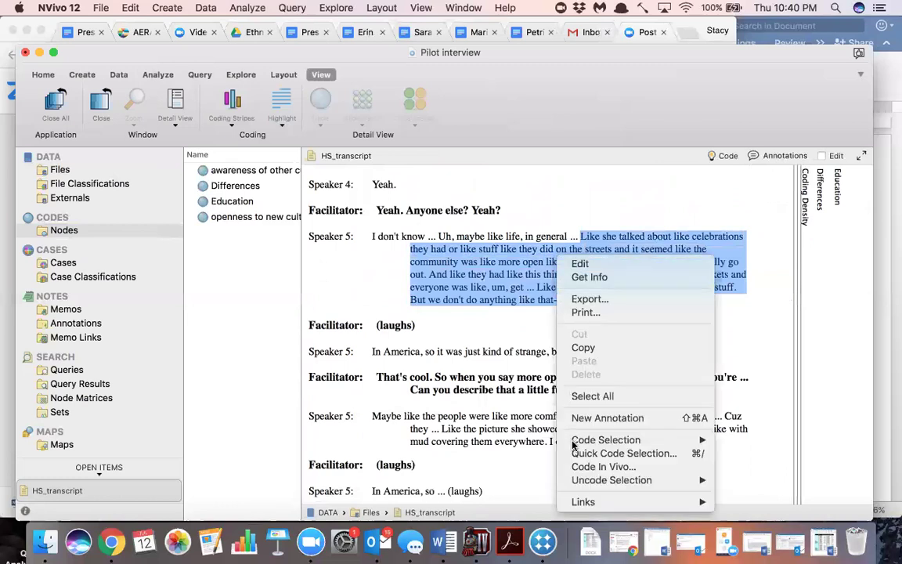
mouse_move(568, 446)
left_click(754, 432)
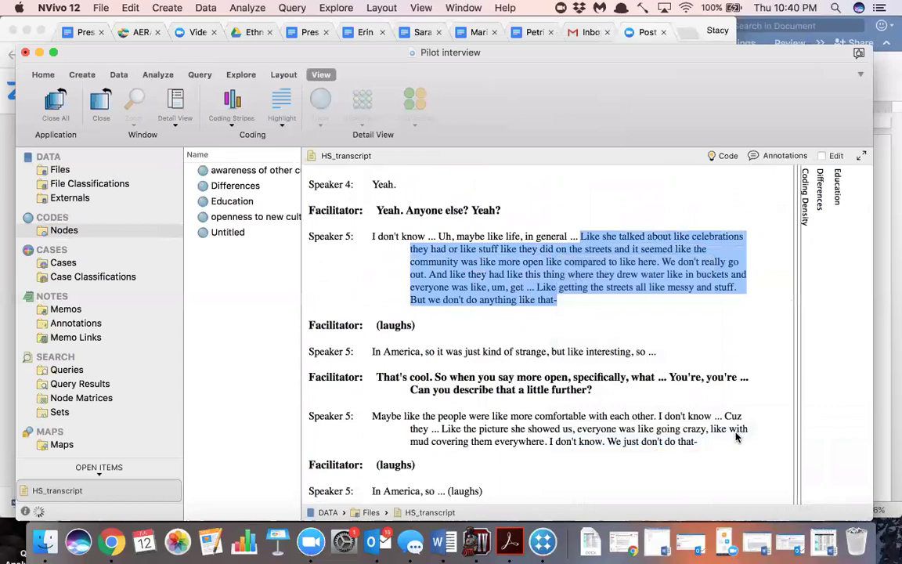
type("celebrations")
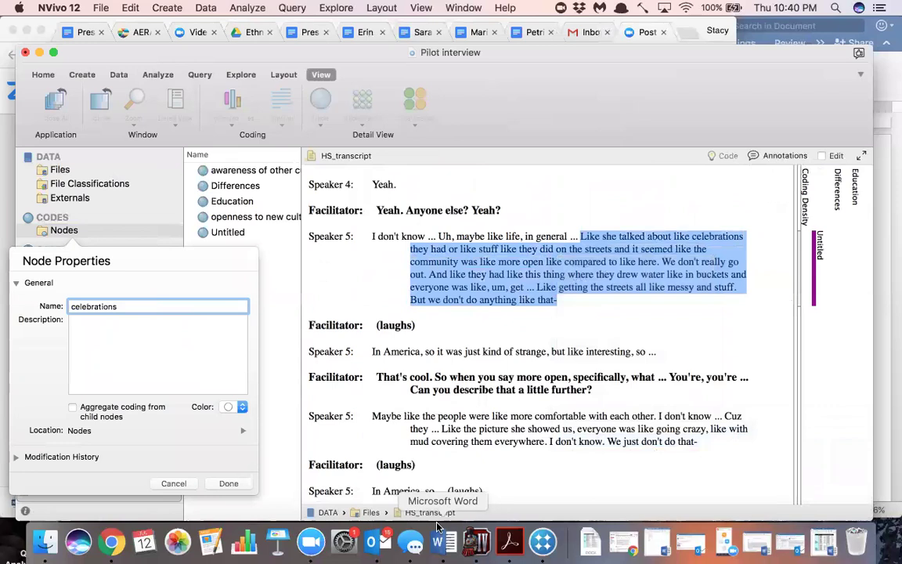
left_click(229, 483)
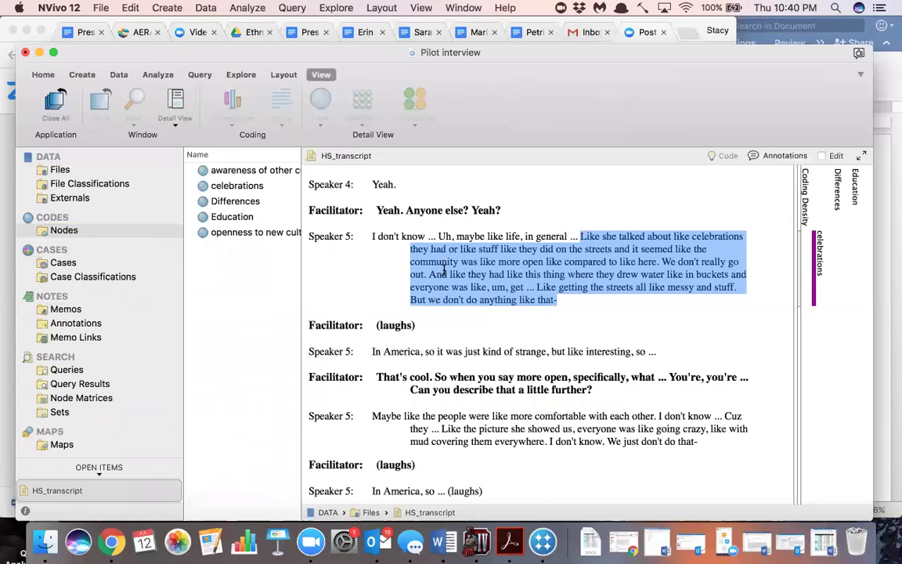
Step: Code the whole Speaker 5 celebrations passage at the Differences node
left_click_drag(446, 274, 287, 217)
left_click_drag(619, 299, 432, 236)
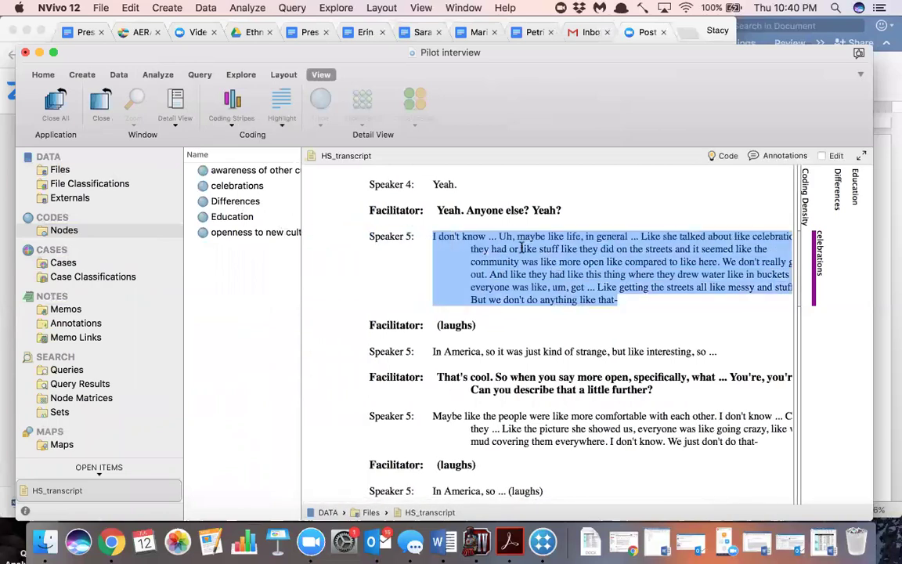
left_click_drag(537, 268, 239, 202)
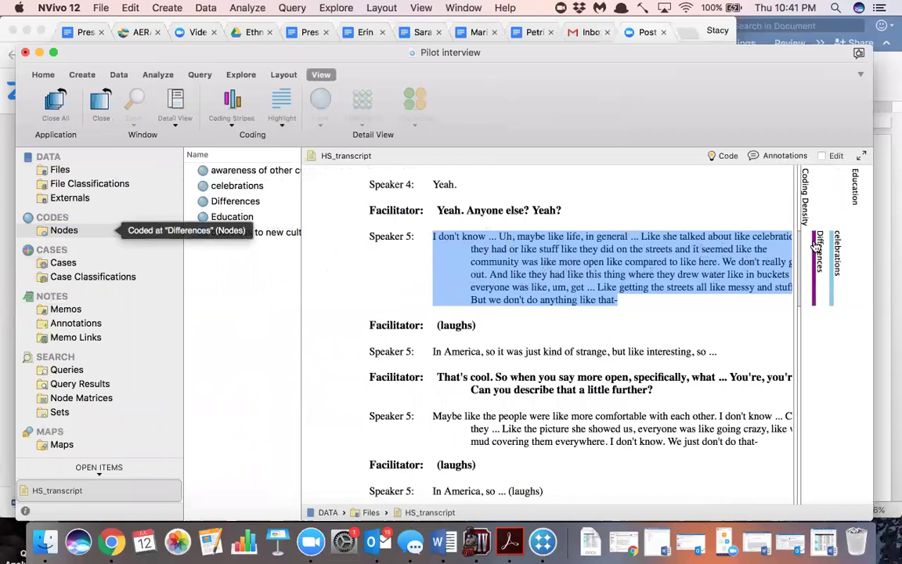
left_click(584, 282)
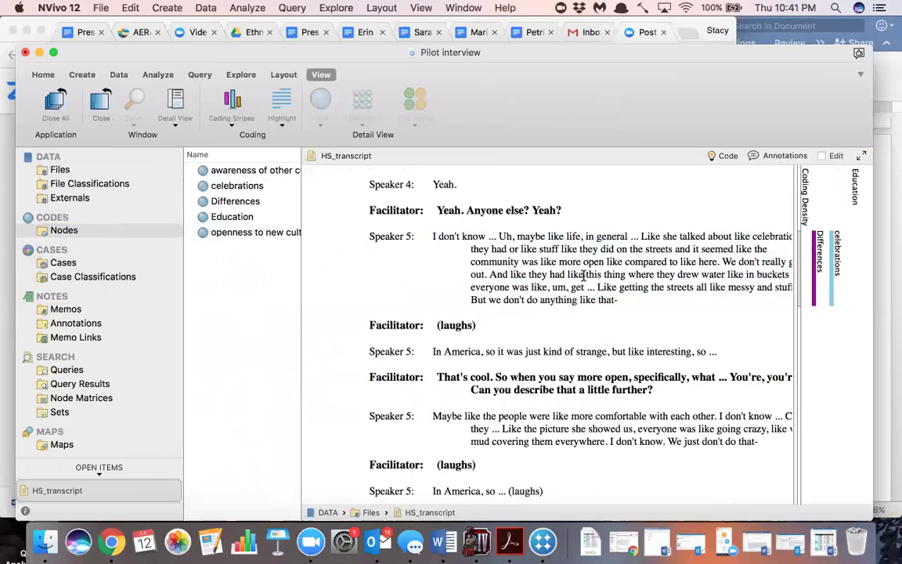
scroll(577, 278, "right", 3)
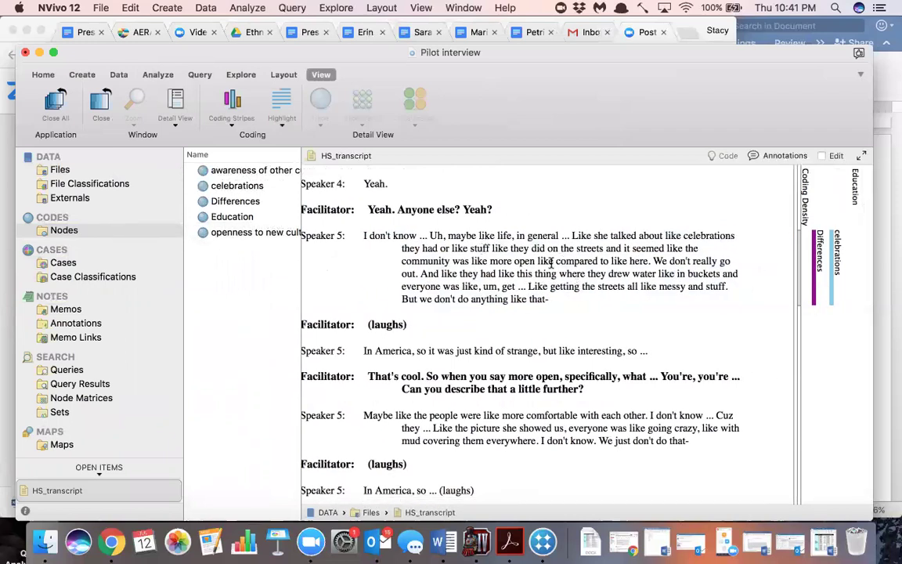
Step: Code Speaker 5's sentence about the community being more open at a new node, 'community cohesiveness'
mouse_move(629, 261)
left_mouse_down()
mouse_move(528, 248)
mouse_move(621, 253)
left_mouse_up()
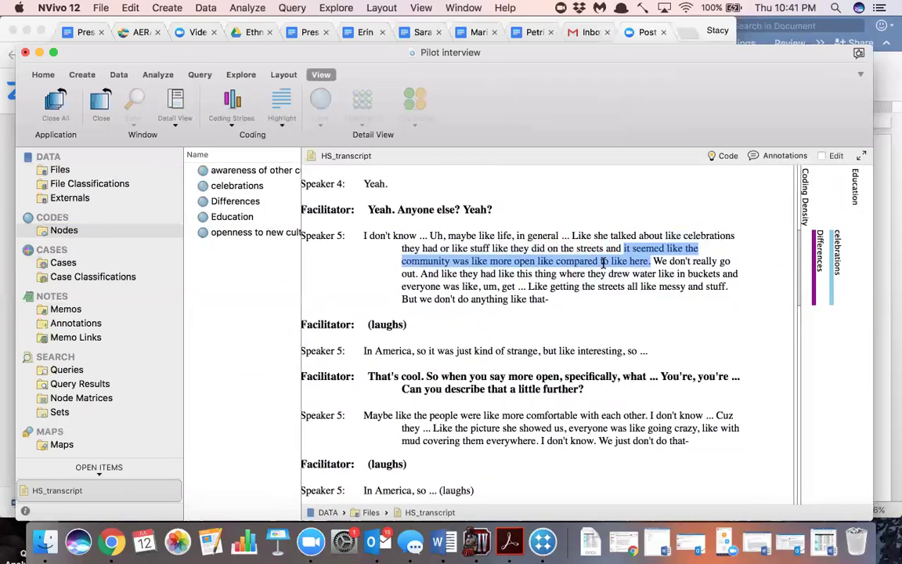
right_click(603, 263)
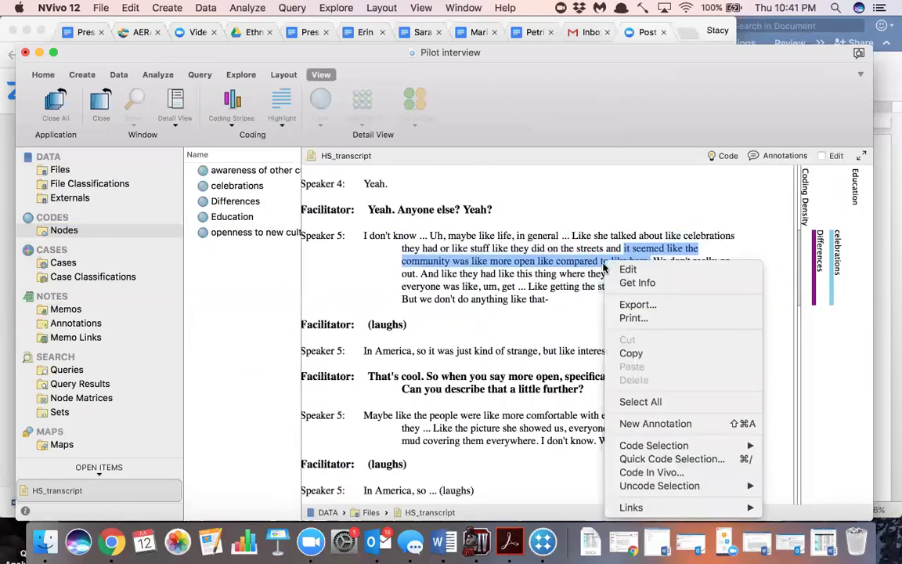
mouse_move(636, 446)
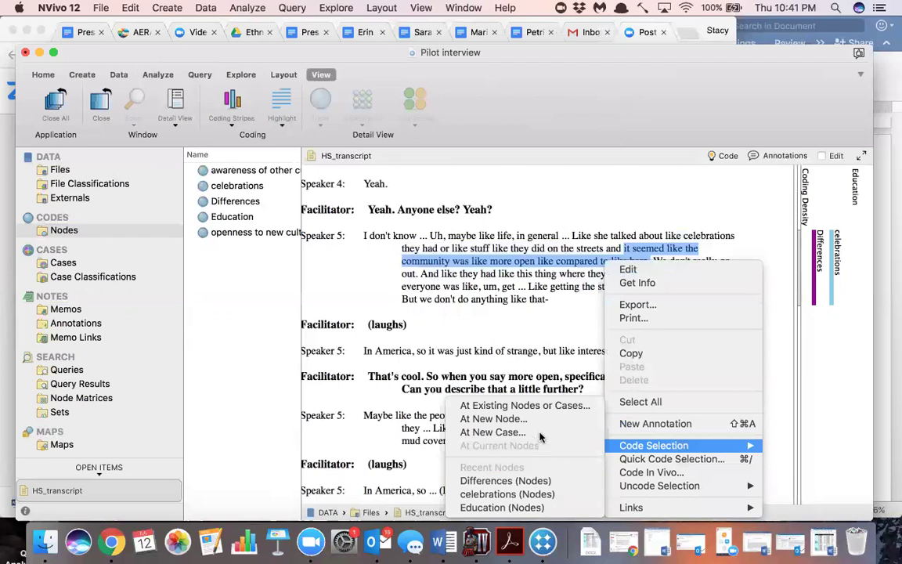
left_click(544, 423)
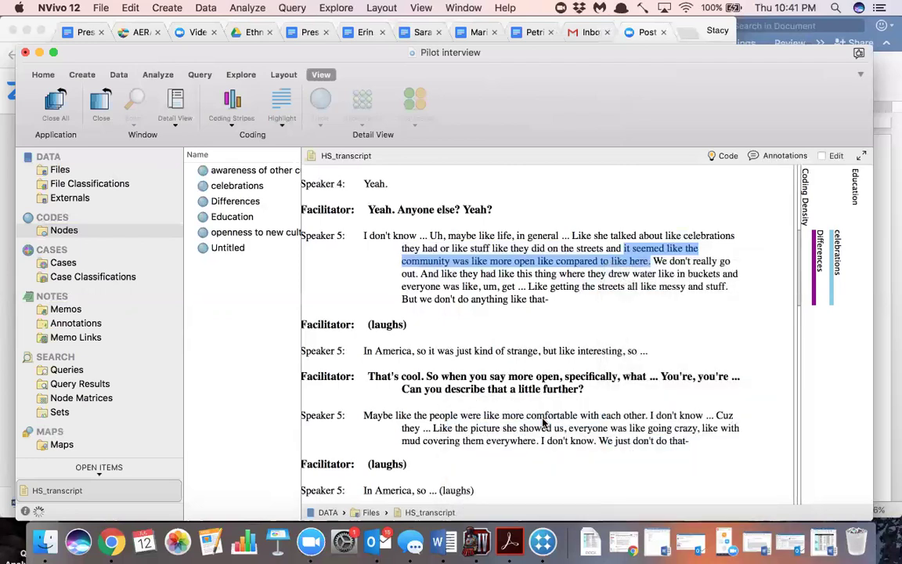
type("community cohesiveness")
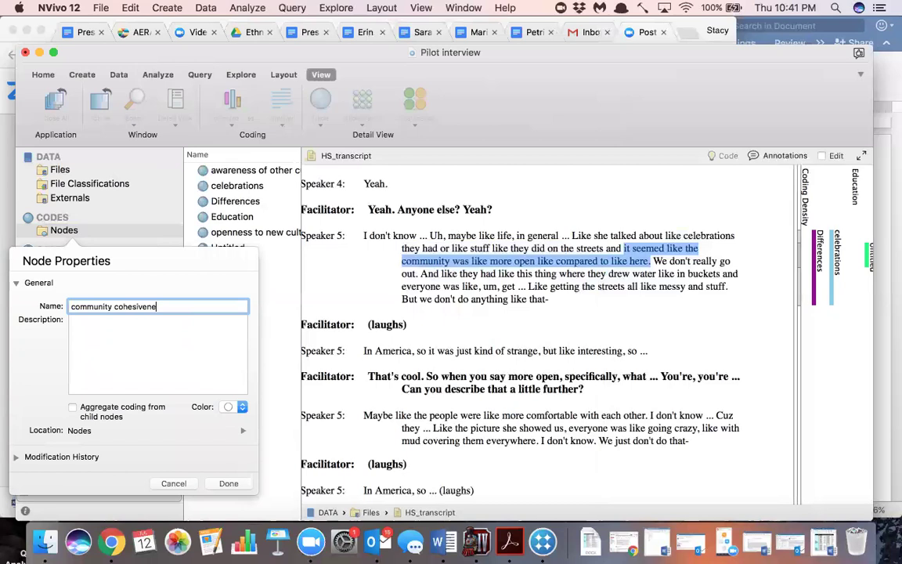
left_click(227, 483)
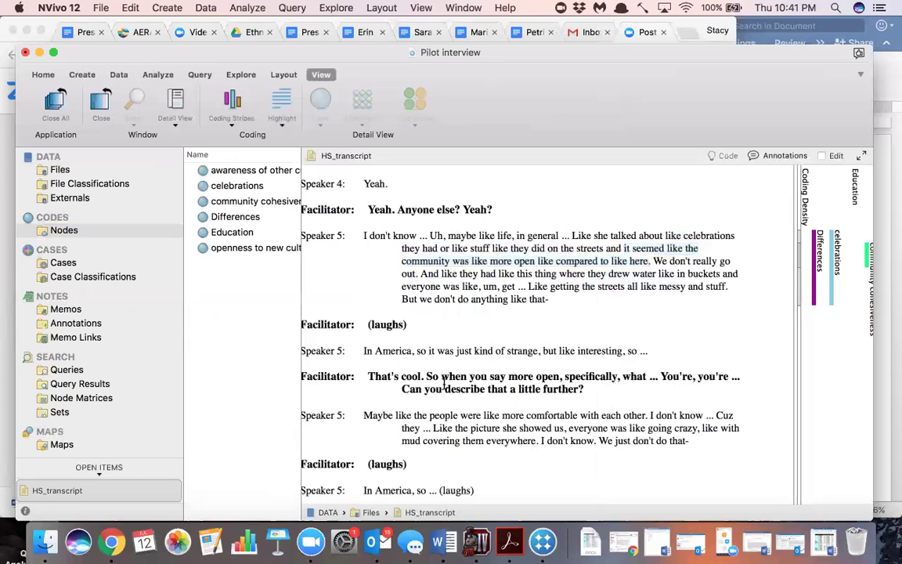
Step: Code the 'Maybe like the people' paragraph at community cohesiveness and its 'Cuz' ending at celebrations
scroll(444, 382, "down", 5)
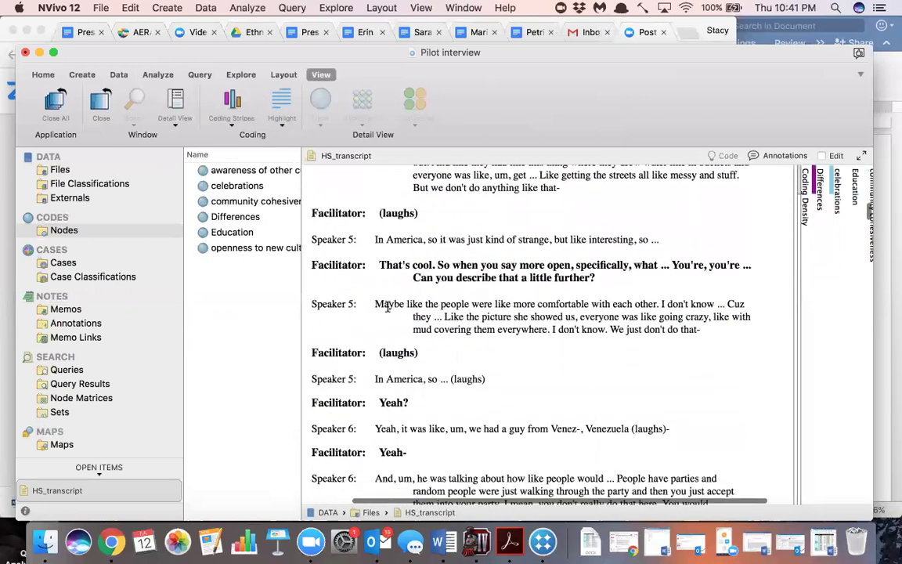
left_click_drag(377, 305, 660, 304)
left_click_drag(427, 304, 248, 210)
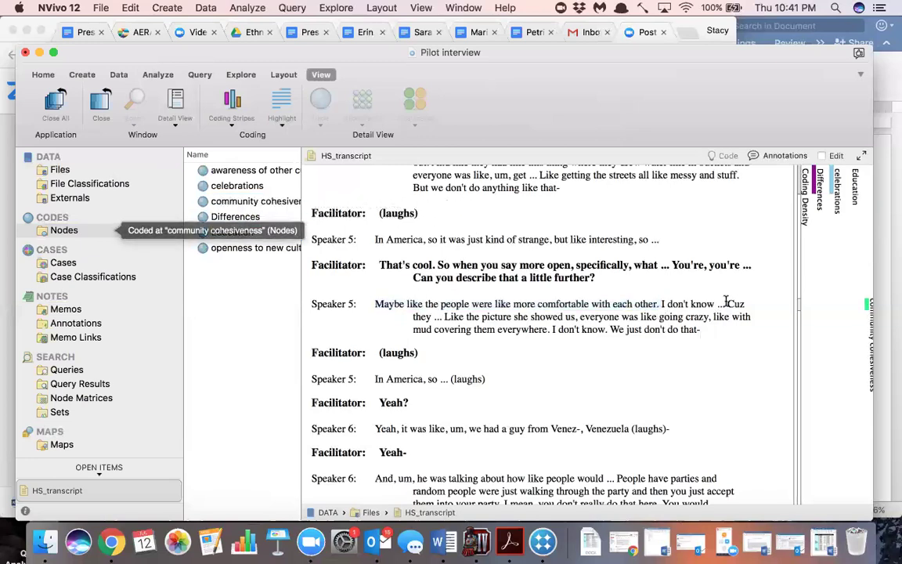
left_click_drag(728, 305, 710, 335)
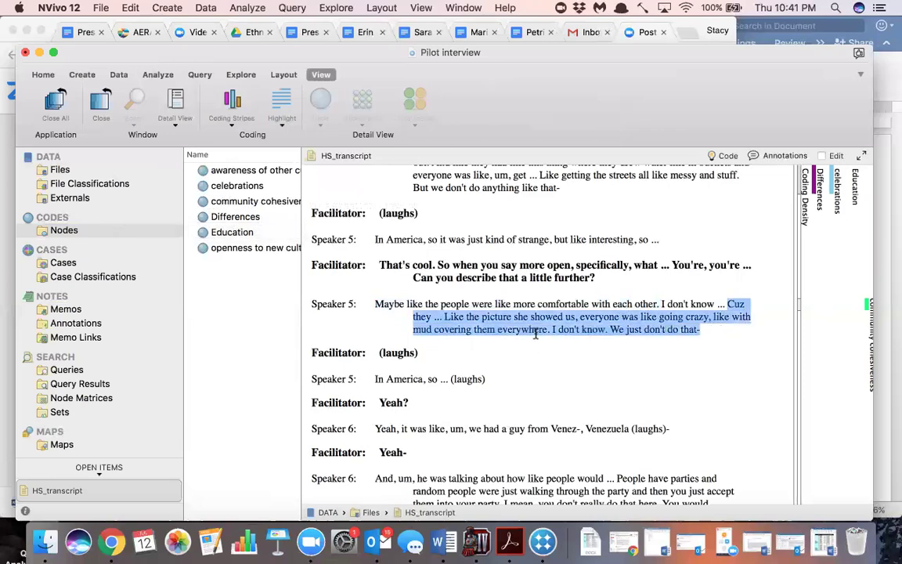
left_click_drag(537, 327, 263, 191)
left_click(377, 307)
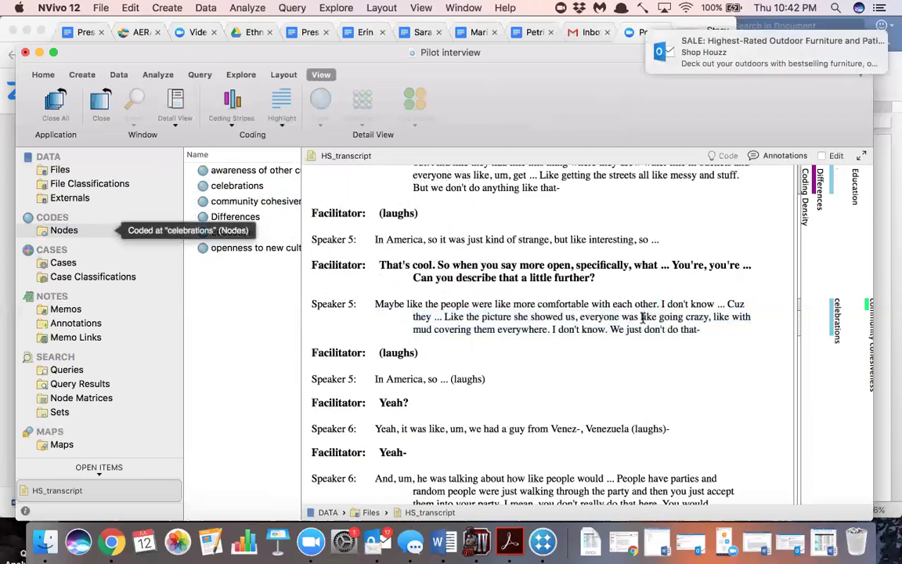
Step: Code the whole Speaker 5 paragraph about people being comfortable together at Differences
left_click_drag(701, 330, 374, 308)
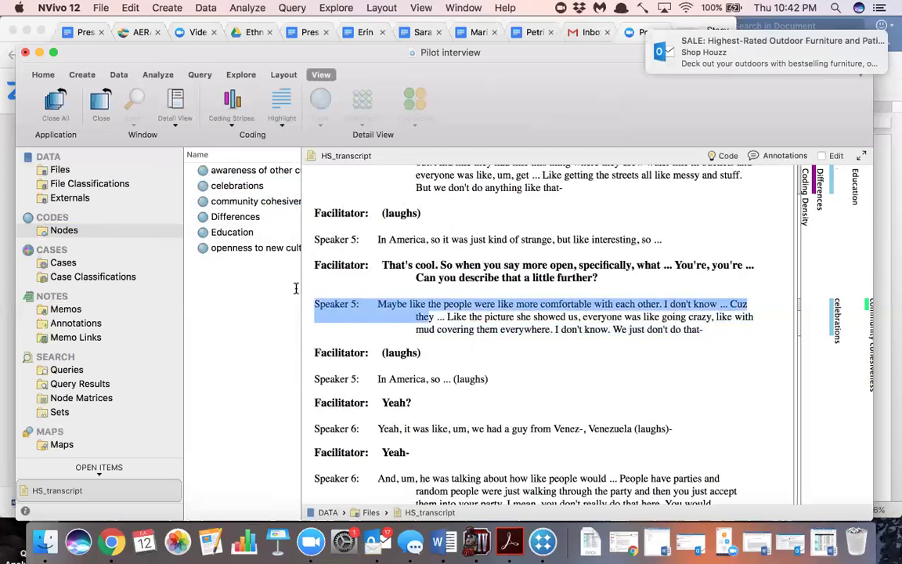
scroll(425, 309, "left", 3)
left_click(752, 342)
left_click_drag(729, 336, 367, 279)
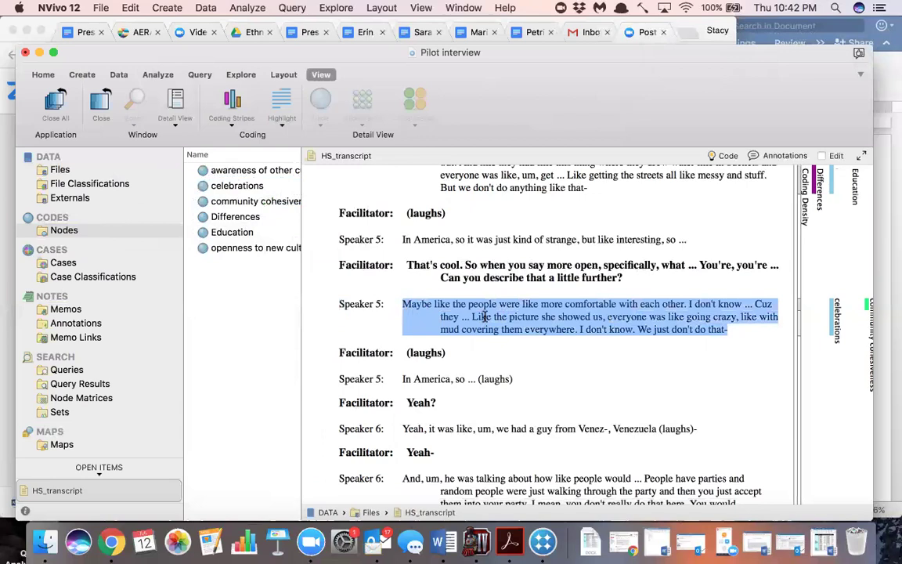
left_click_drag(484, 318, 238, 218)
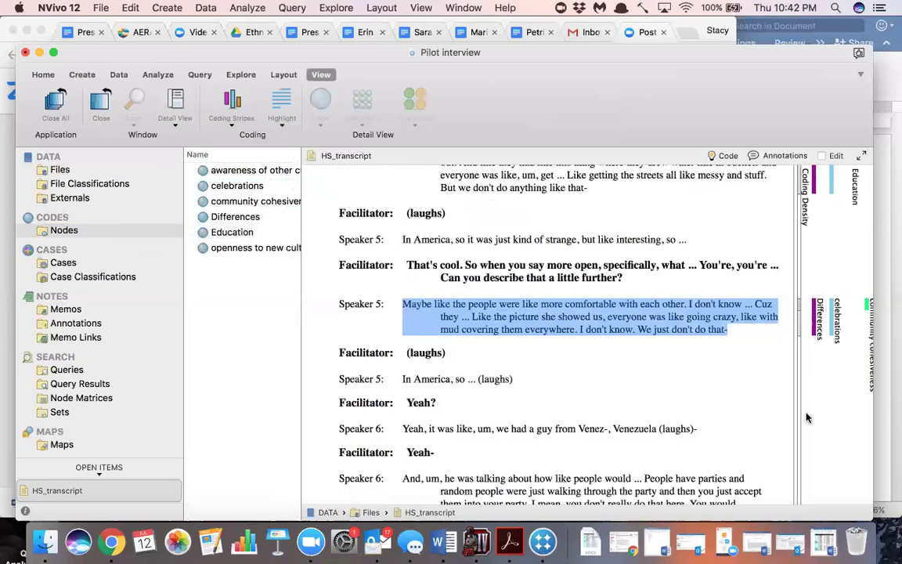
Step: Deselect the text and scroll through HS_transcript to review the coded passages beside their stripes
scroll(832, 405, "down", 1)
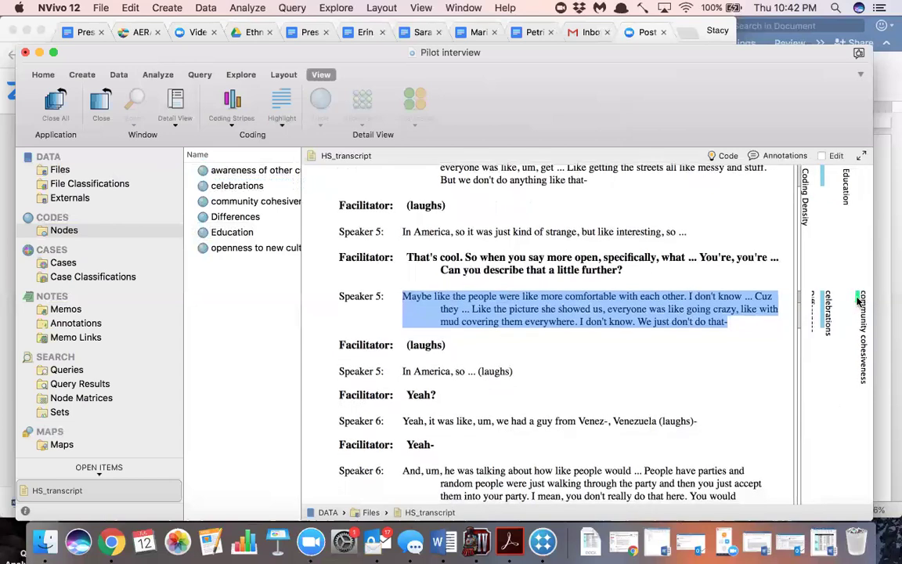
left_click(739, 252)
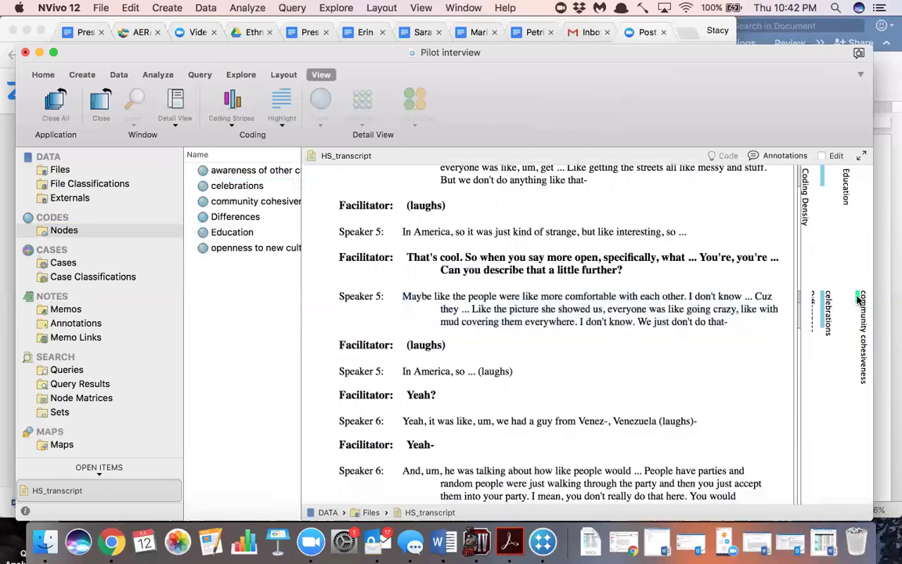
mouse_move(829, 299)
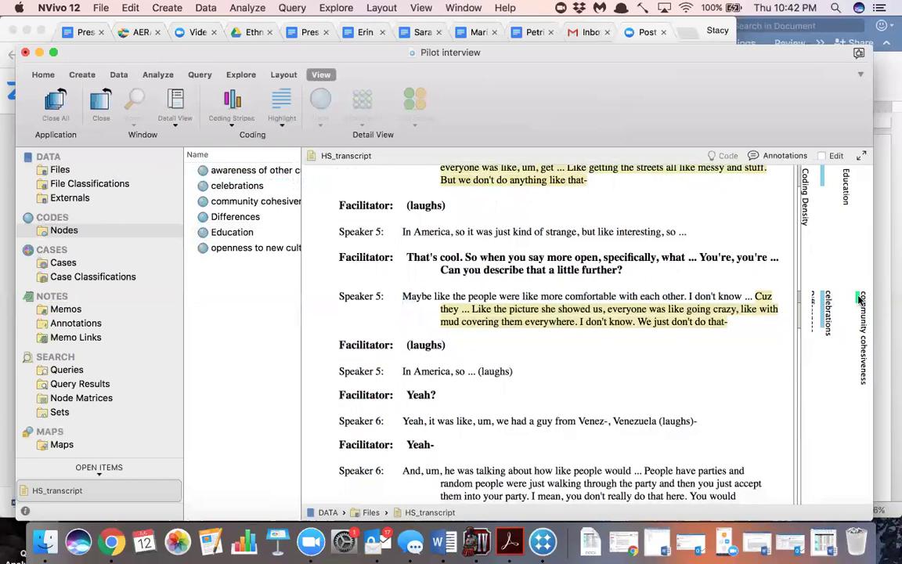
scroll(859, 298, "up", 1)
scroll(859, 298, "down", 1)
scroll(859, 299, "up", 3)
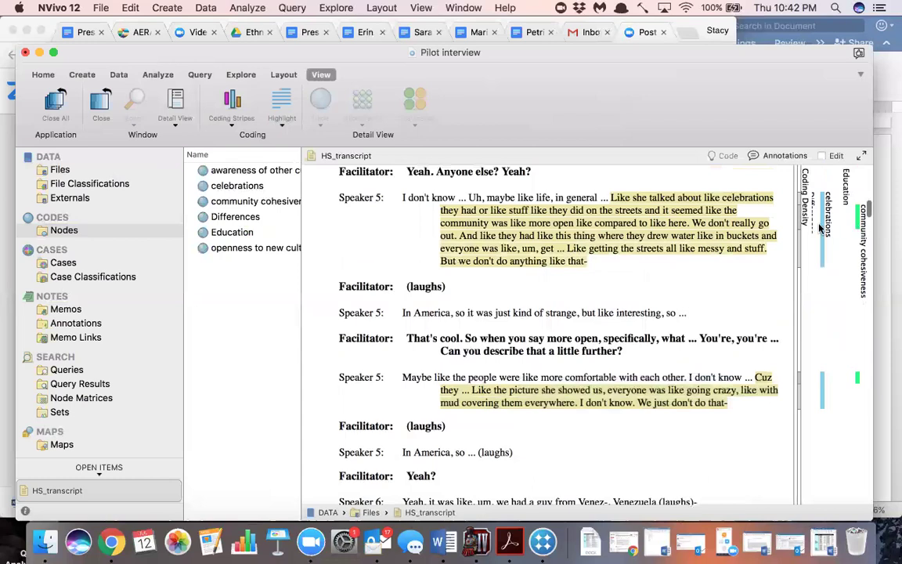
scroll(822, 259, "up", 3)
scroll(822, 259, "up", 3)
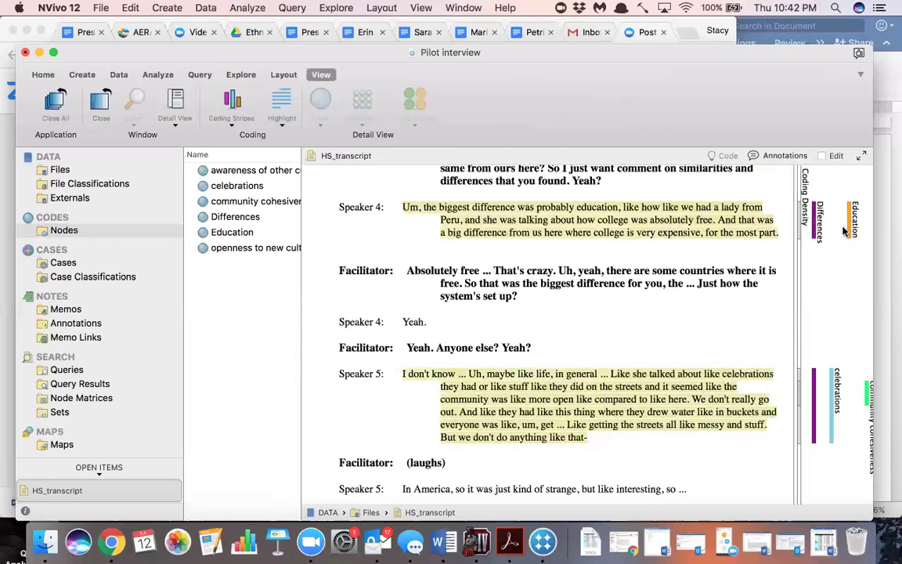
scroll(818, 235, "up", 1)
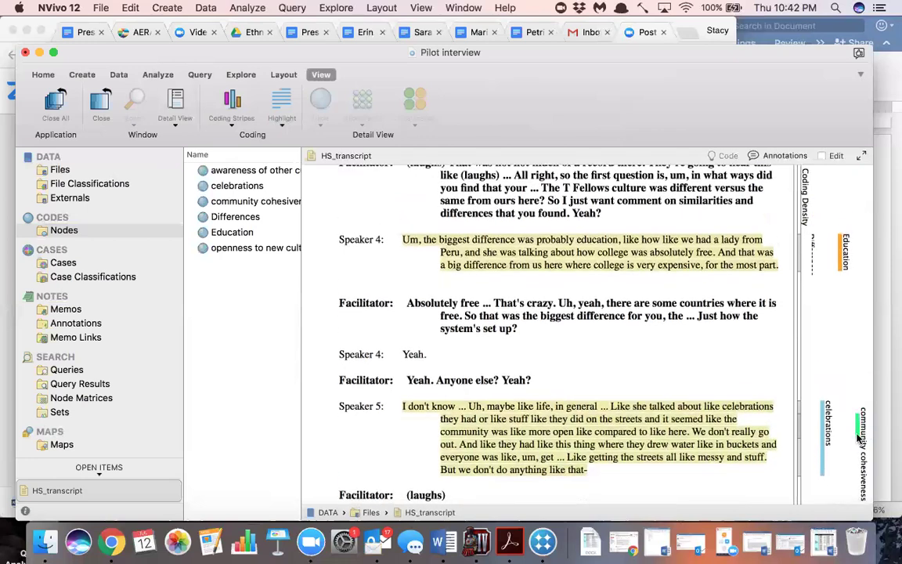
scroll(859, 429, "up", 1)
scroll(859, 429, "down", 5)
scroll(859, 429, "down", 2)
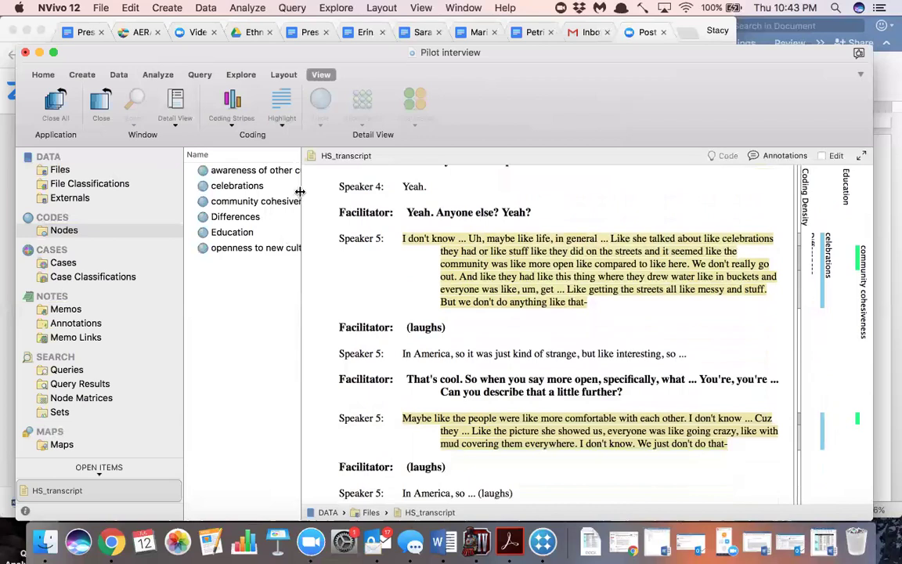
Step: Widen the Nodes list, resize the Name, Files and References columns, and sort by Files
left_click_drag(300, 191, 493, 205)
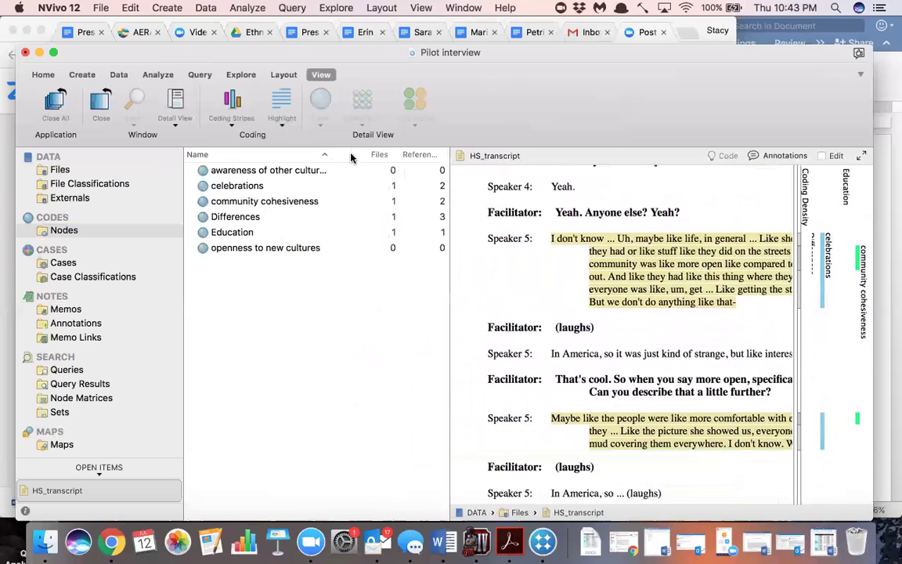
left_click_drag(331, 153, 288, 154)
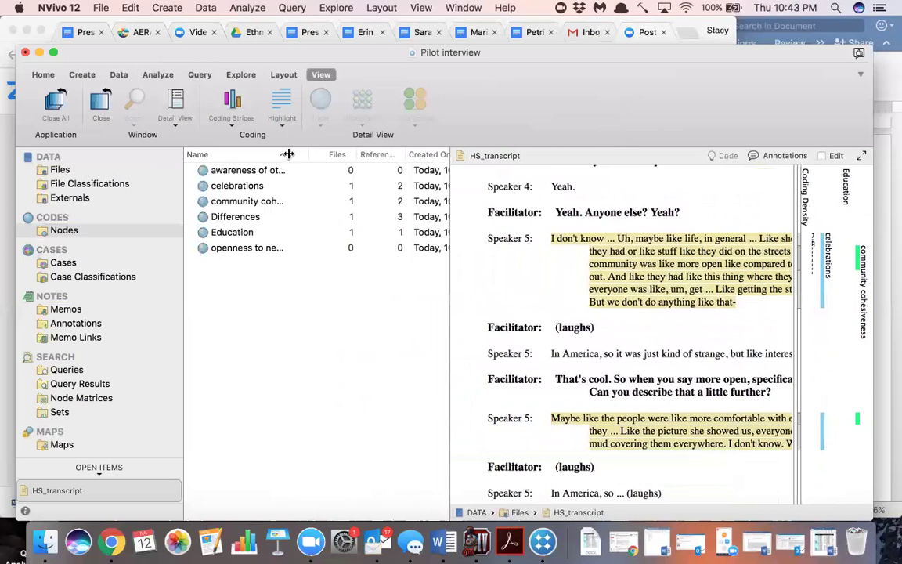
left_click(355, 153)
left_click_drag(354, 155, 316, 161)
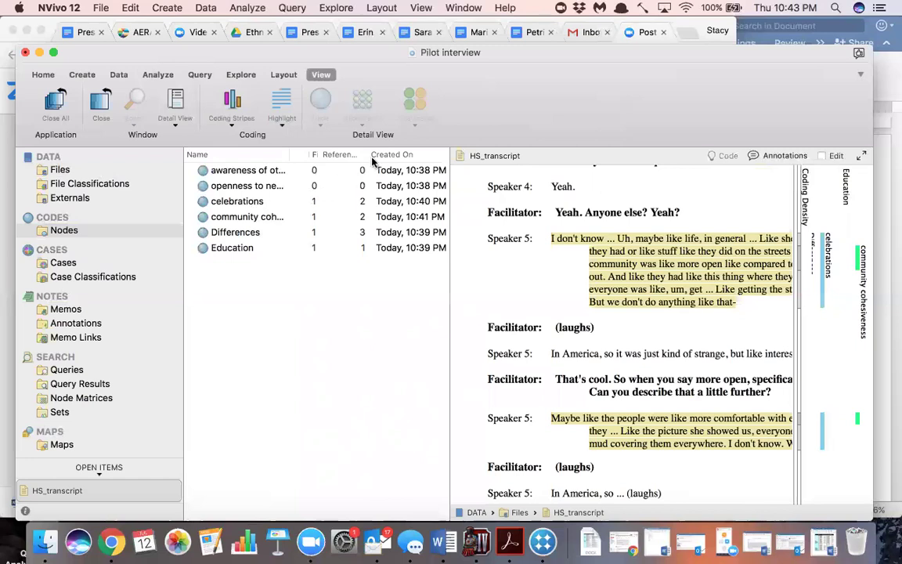
left_click_drag(366, 156, 342, 155)
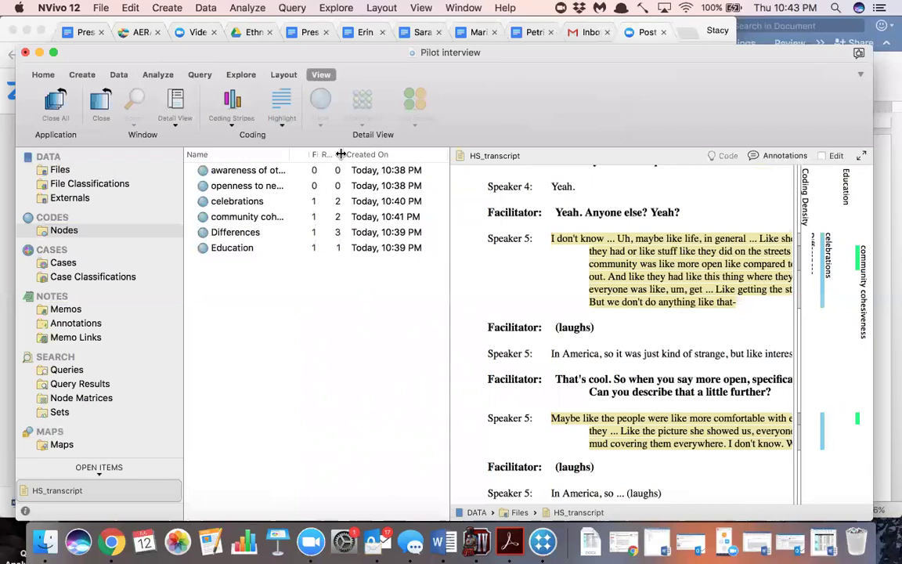
left_click_drag(342, 154, 375, 158)
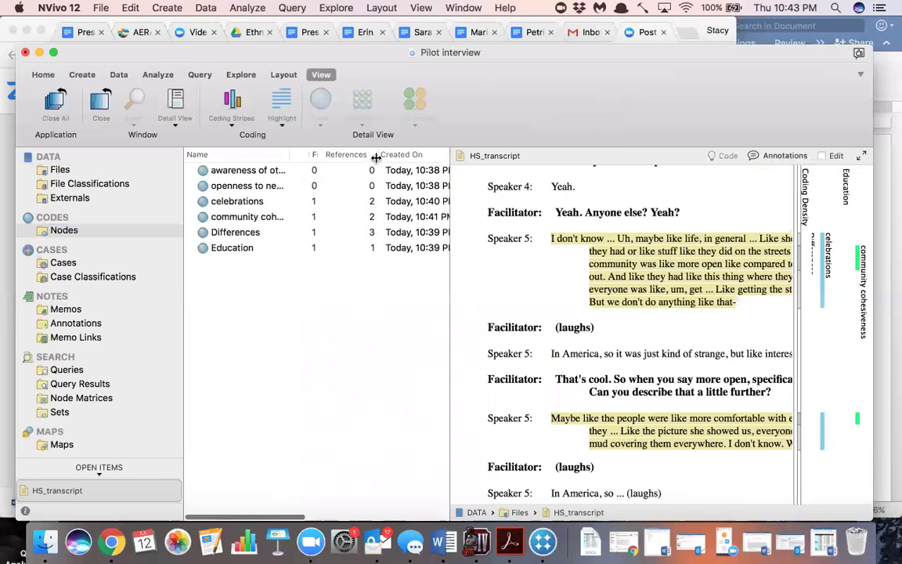
left_click_drag(374, 156, 375, 188)
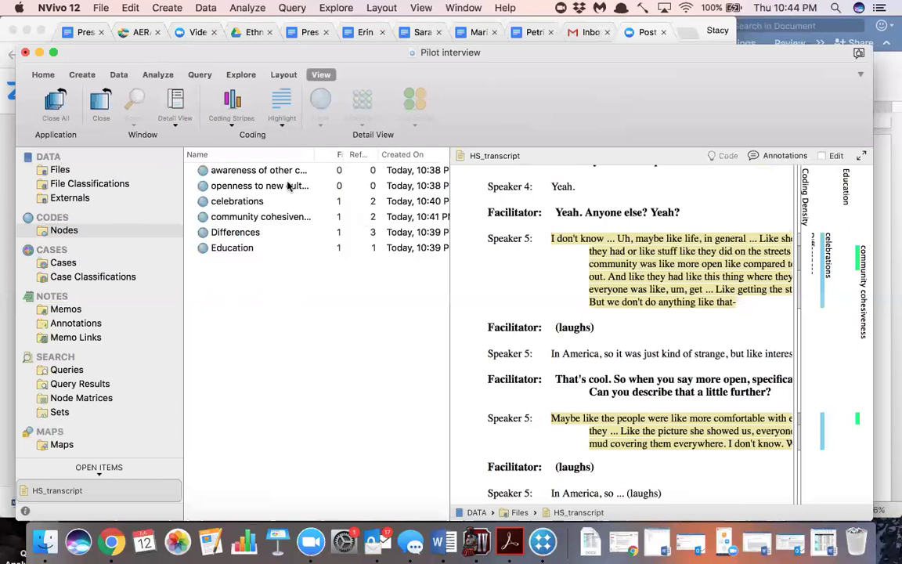
Step: Turn on Edit for HS_transcript, place the cursor after the Facilitator's question, then turn Edit off
left_click(822, 156)
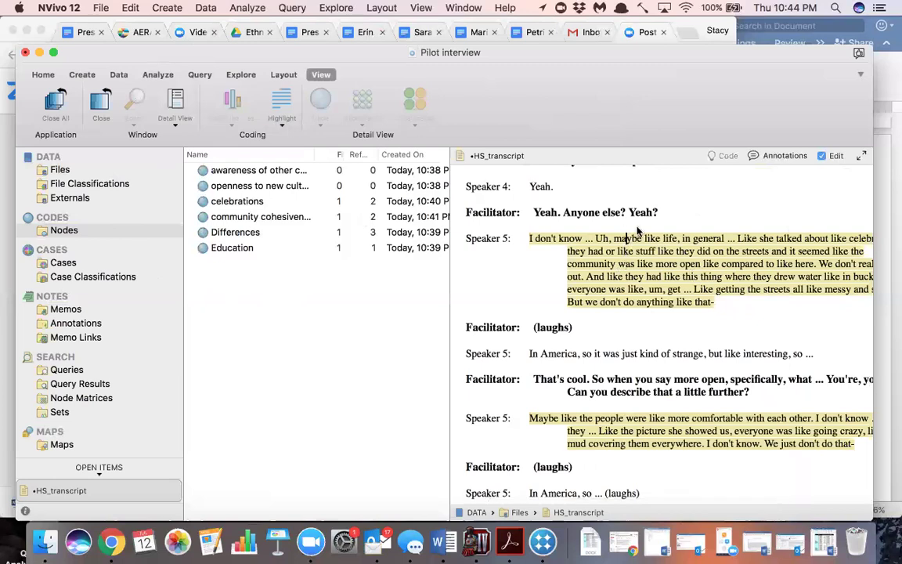
left_click(658, 215)
scroll(780, 199, "right", 1)
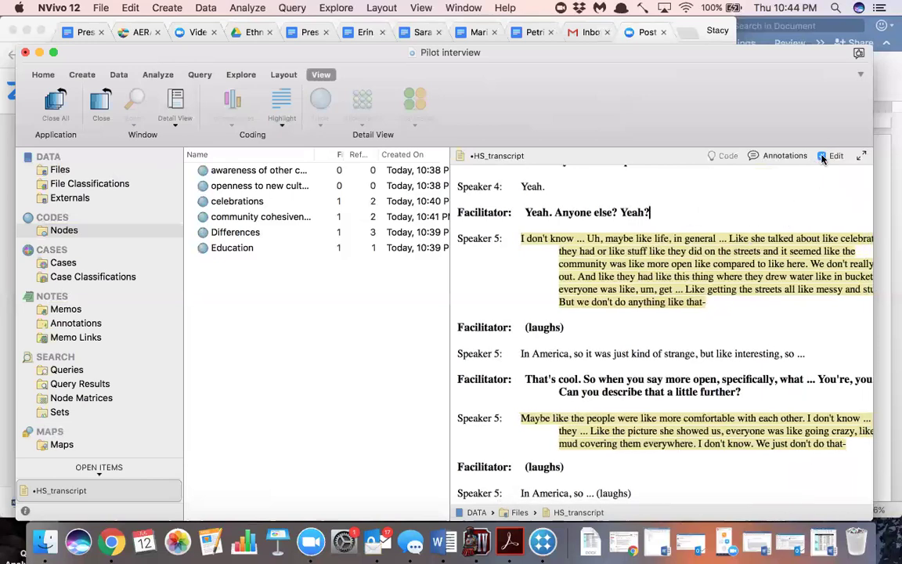
left_click(822, 155)
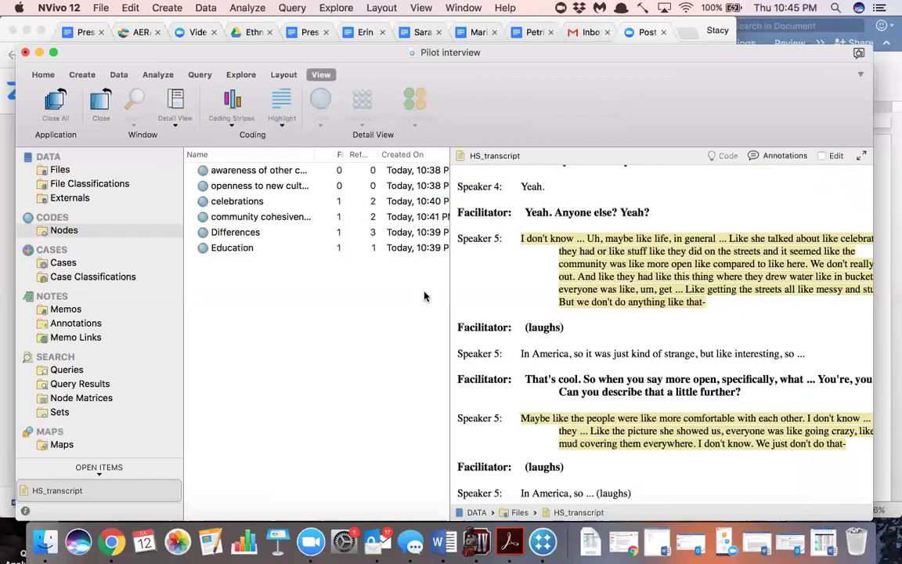
Step: Show coding stripes for All Nodes Coding from the View ribbon's Coding Stripes menu
left_click(233, 123)
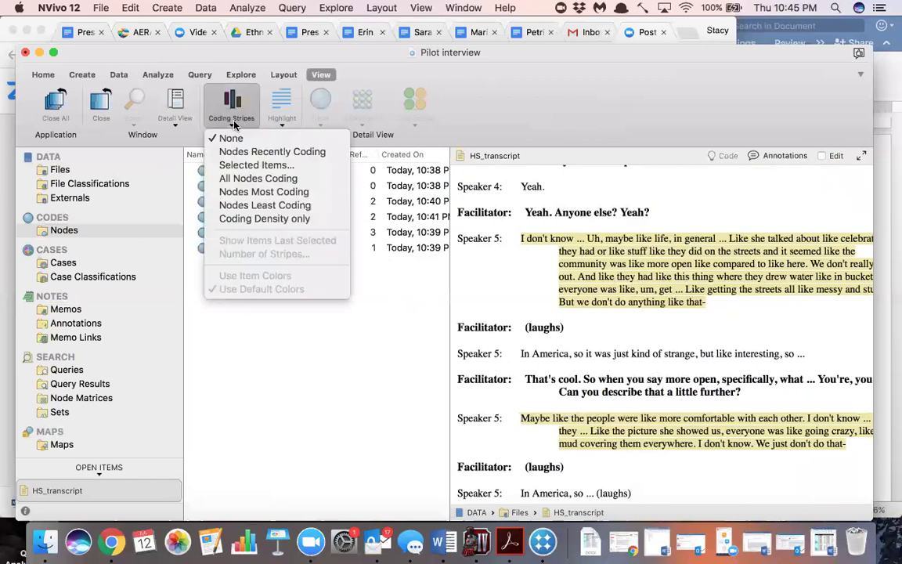
left_click(238, 177)
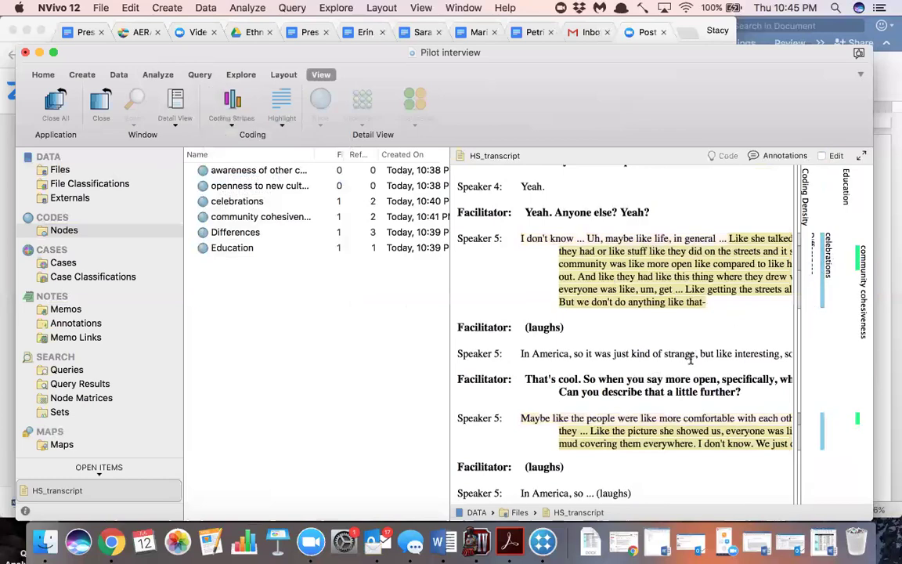
scroll(826, 321, "down", 1)
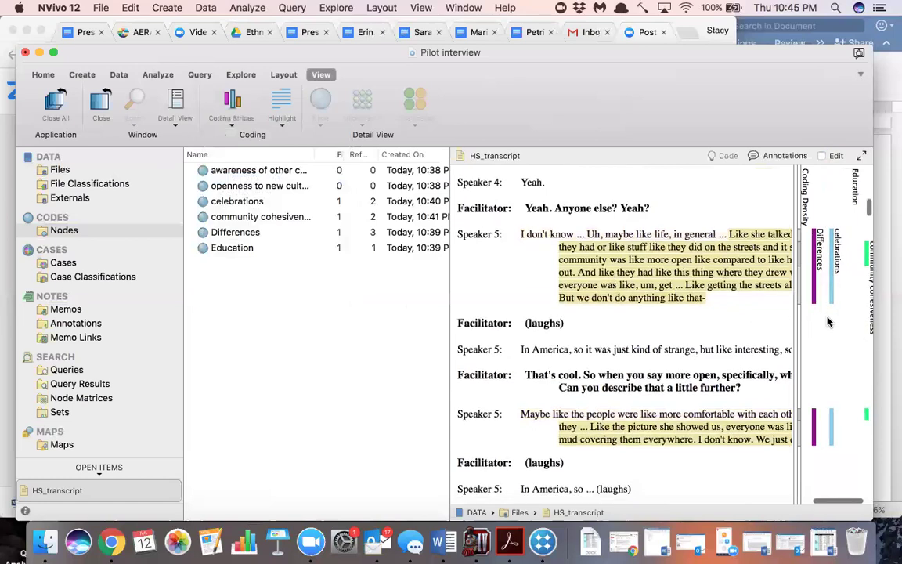